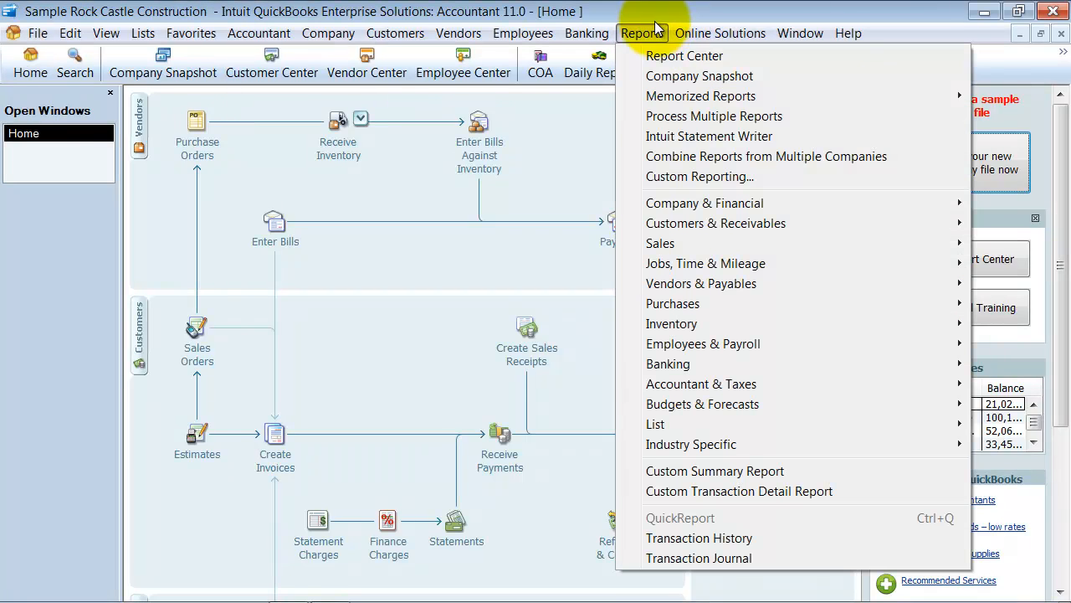
- Open the Profit & Loss Standard report and set its start date to 01/01/2015
mouse_move(664, 206)
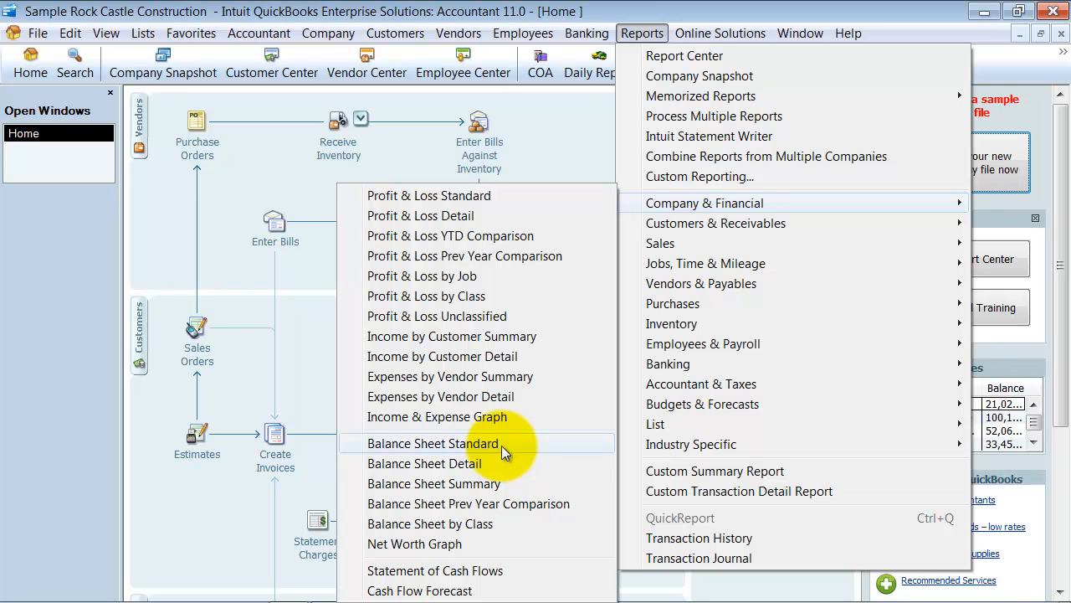
click(498, 195)
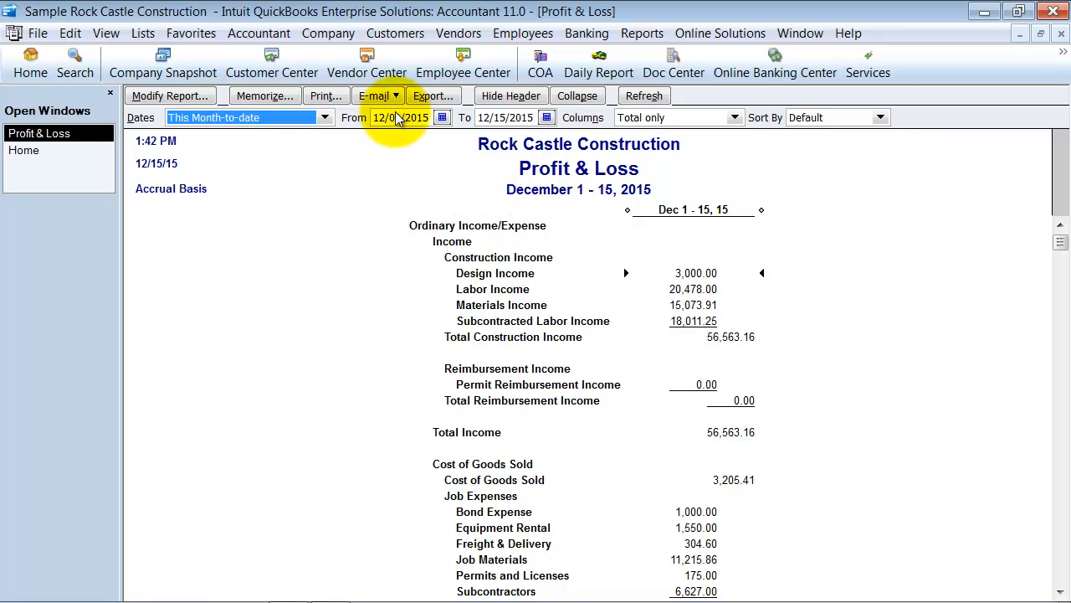
key(y)
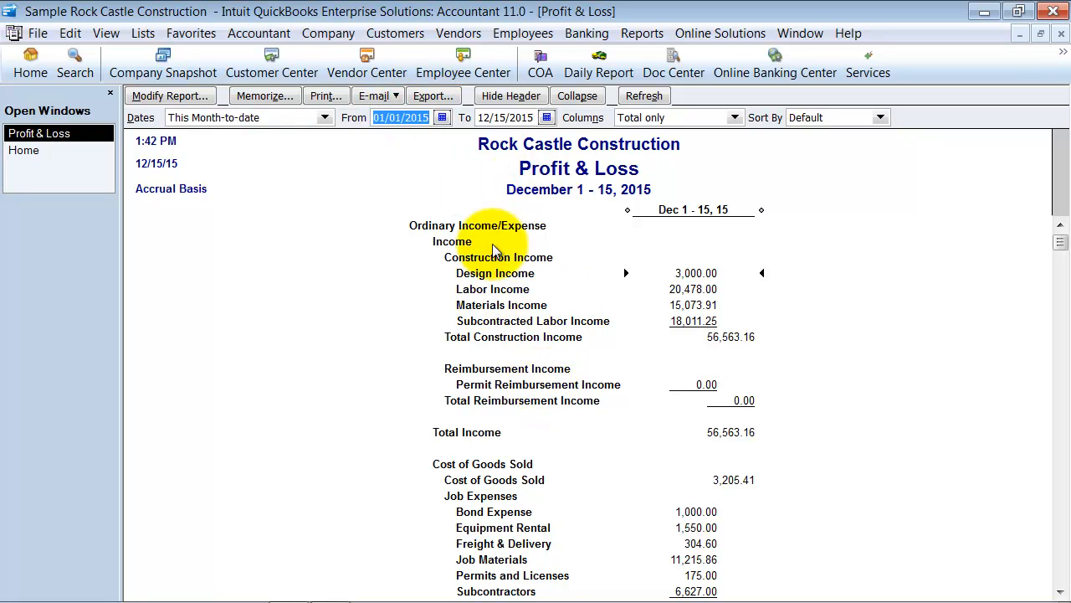
- Break the Profit & Loss report into Month columns and narrow all the columns so more months fit
click(677, 117)
click(676, 117)
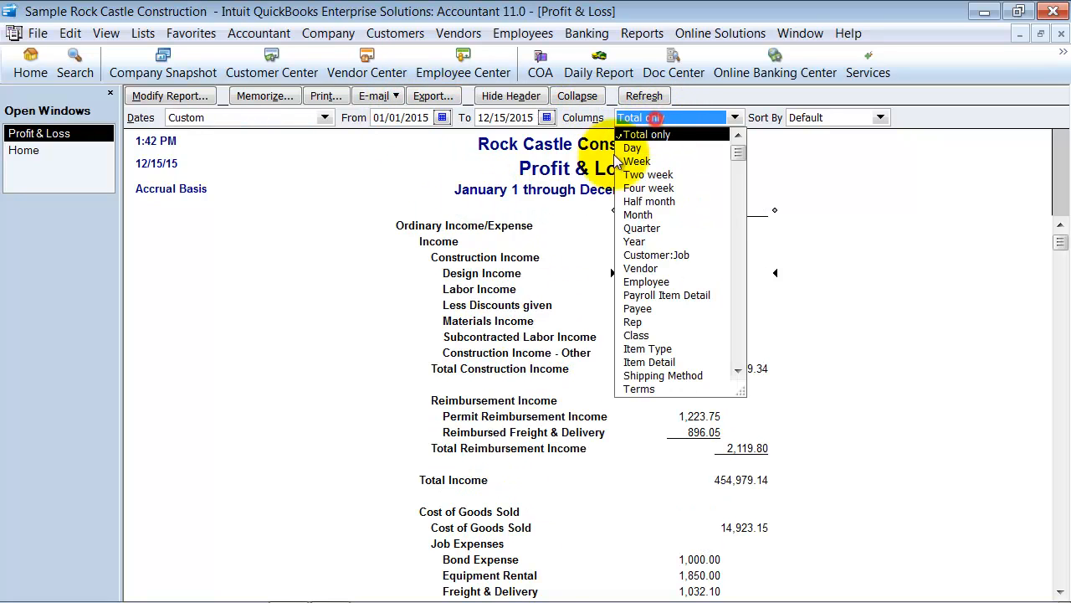
click(649, 209)
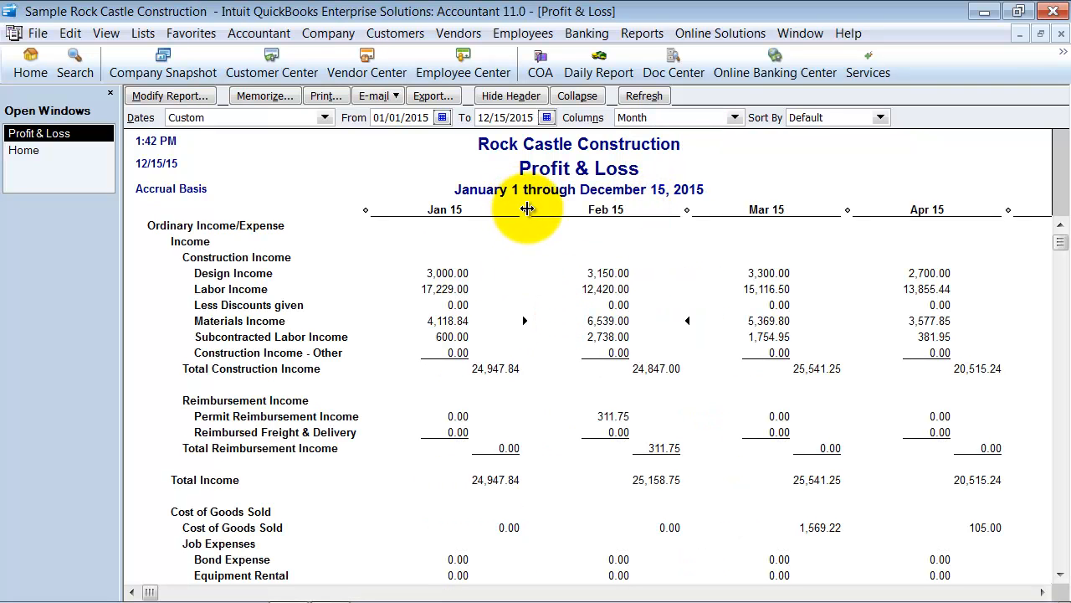
drag(526, 209, 376, 205)
click(500, 210)
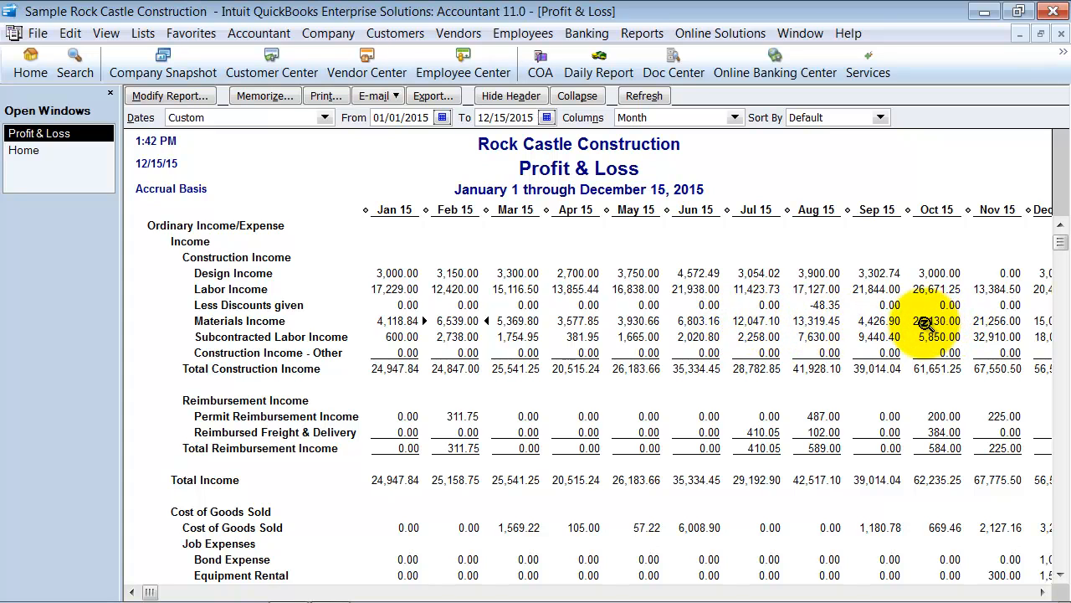
- Compare Materials Income across months, view the transactions behind the October 2015 amount, and return to the Profit & Loss report
click(680, 321)
click(816, 321)
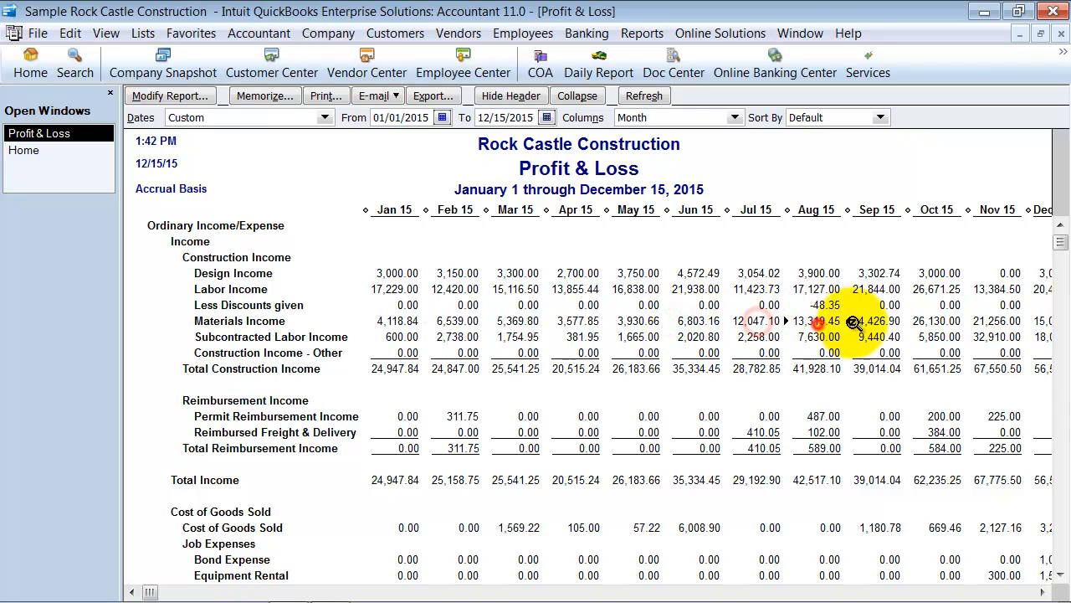
click(936, 322)
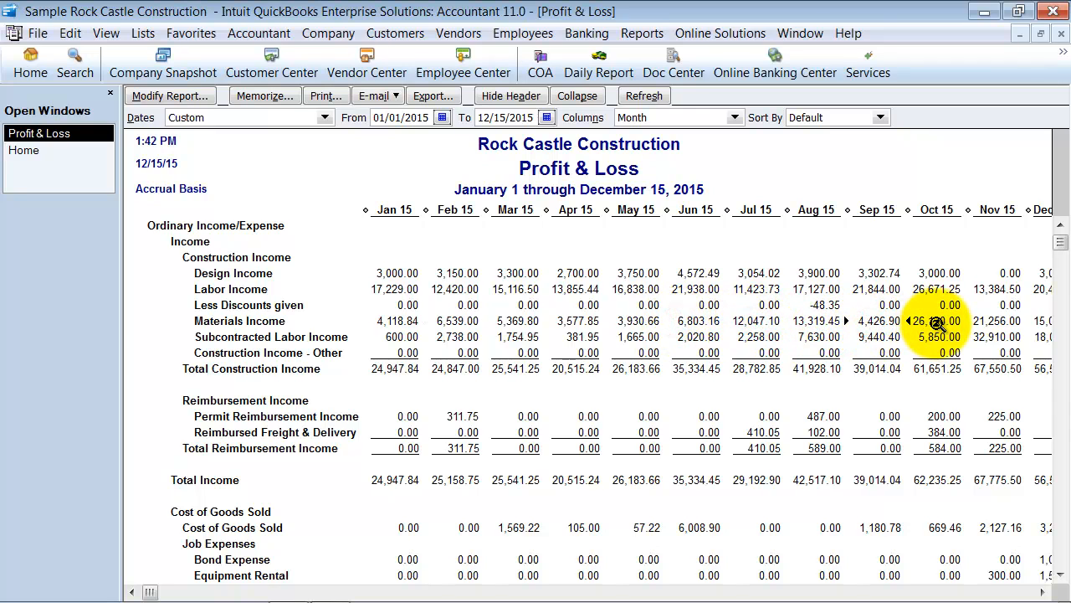
click(940, 324)
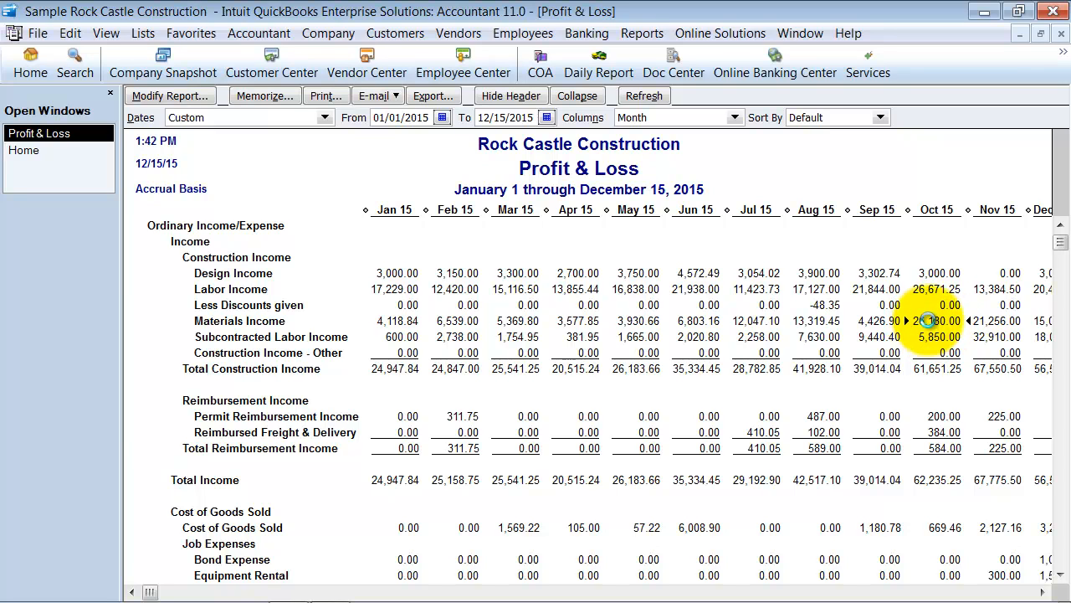
double_click(930, 321)
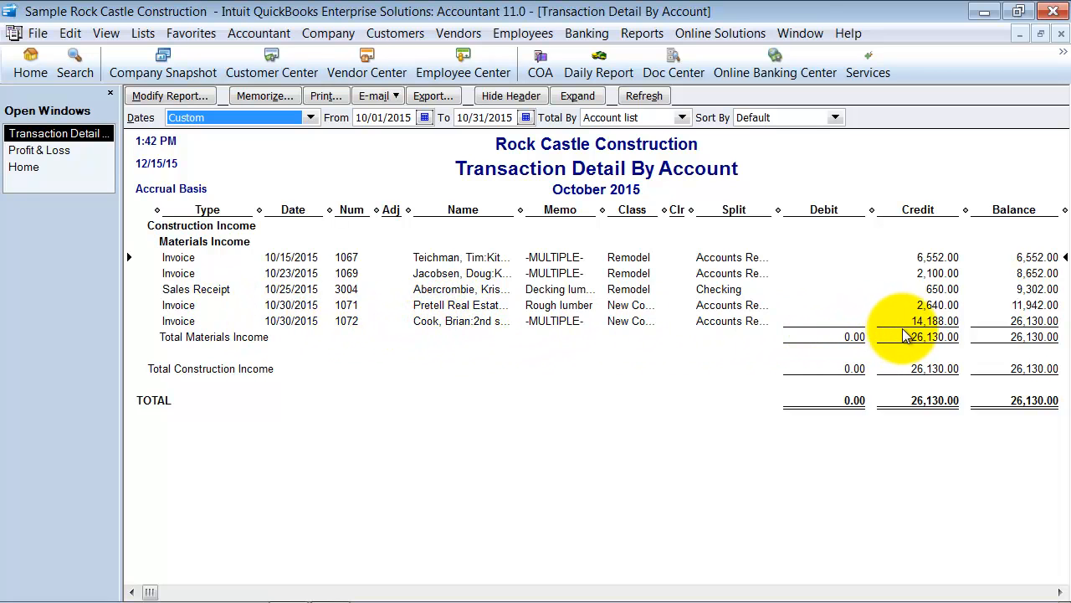
click(1061, 33)
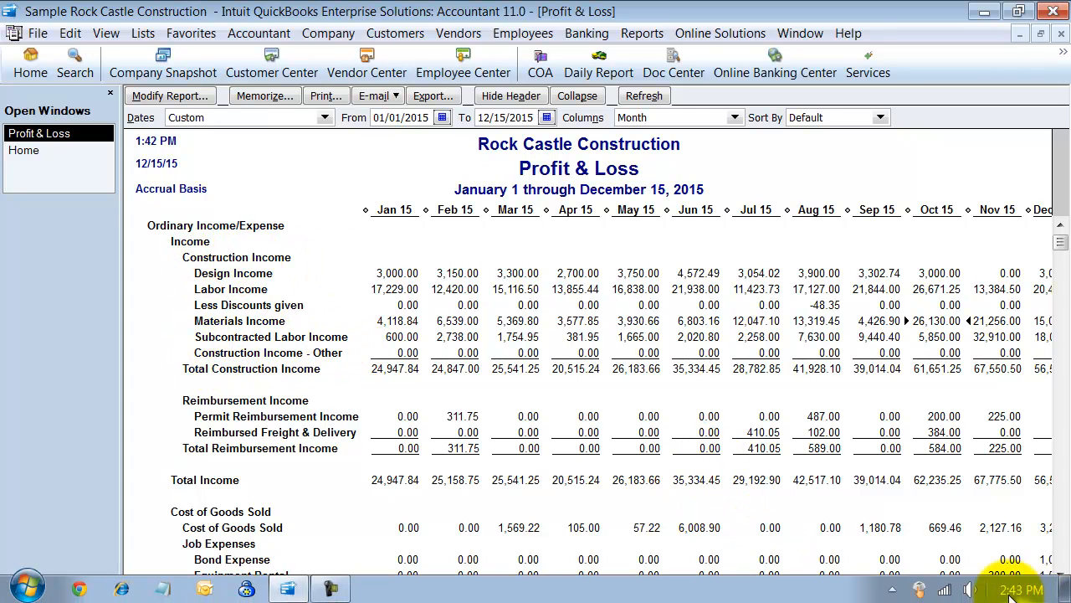
- Drill into the year's total for Construction Income - Other, inspect the first invoice's line items, and close the invoice
click(929, 591)
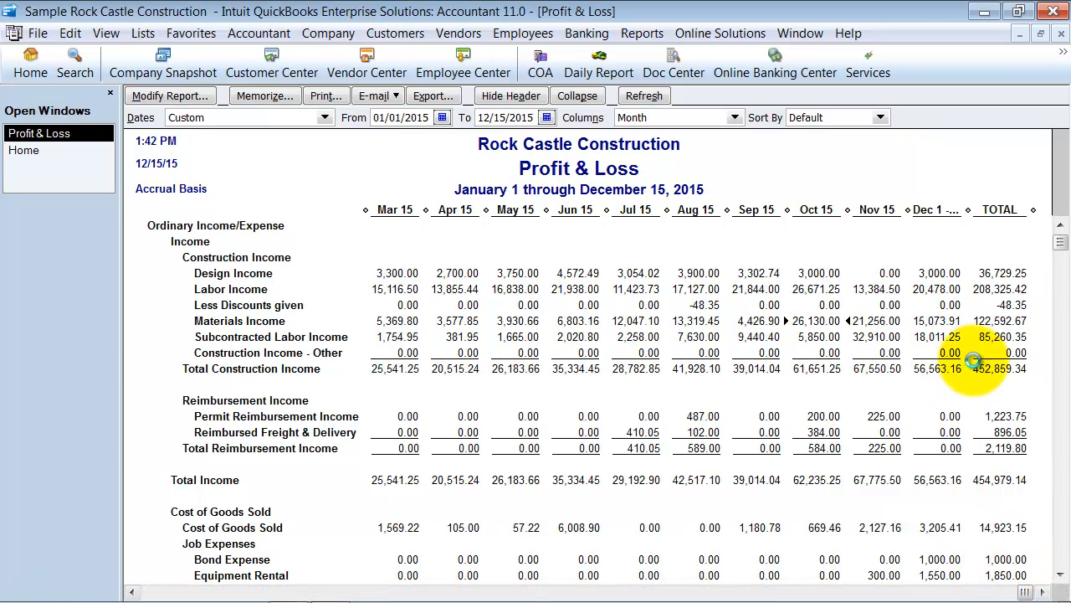
double_click(1002, 352)
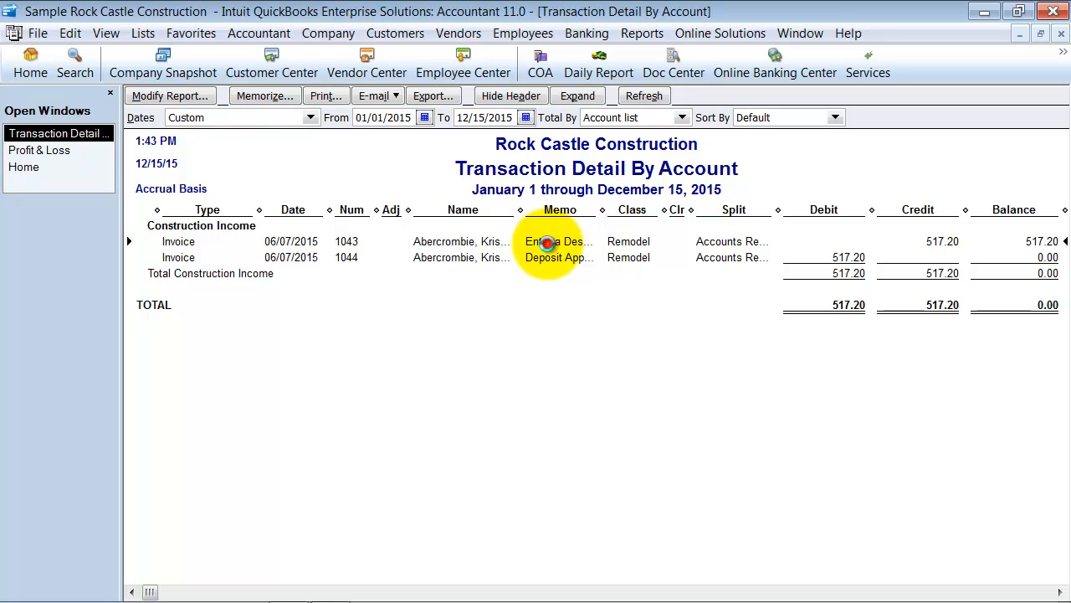
double_click(547, 243)
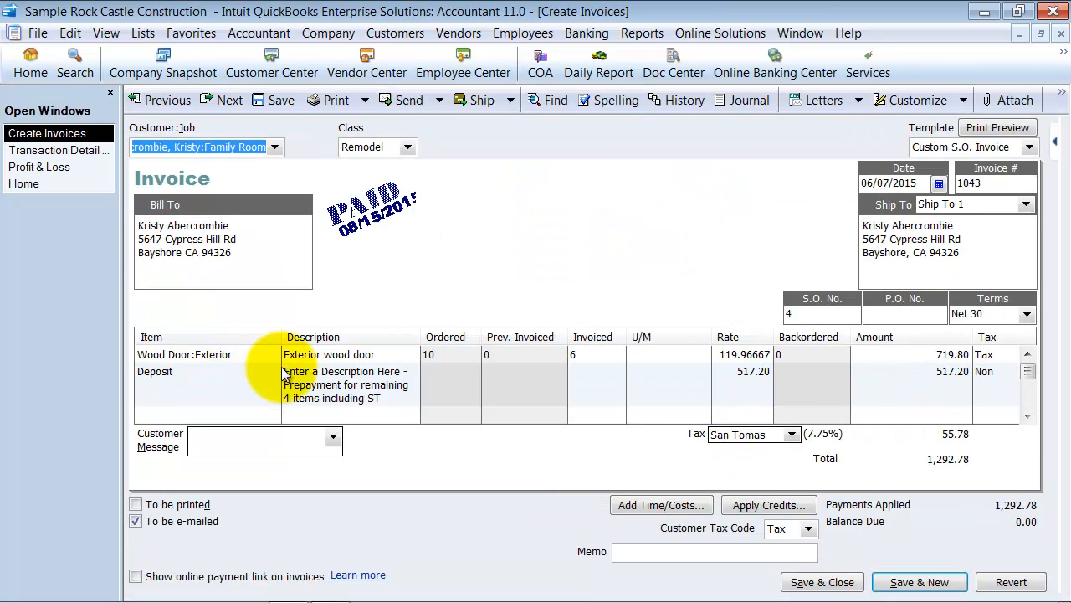
click(797, 580)
- Reassign the Deposit item in the Item List to the Design Income subaccount of Construction Income, updating existing transactions too
click(143, 33)
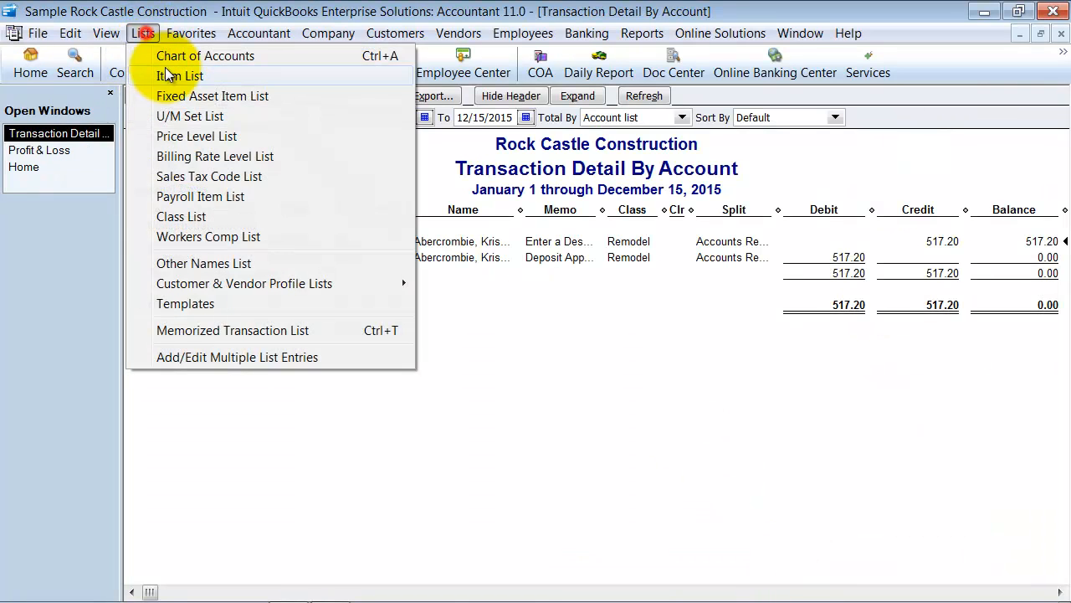
click(168, 73)
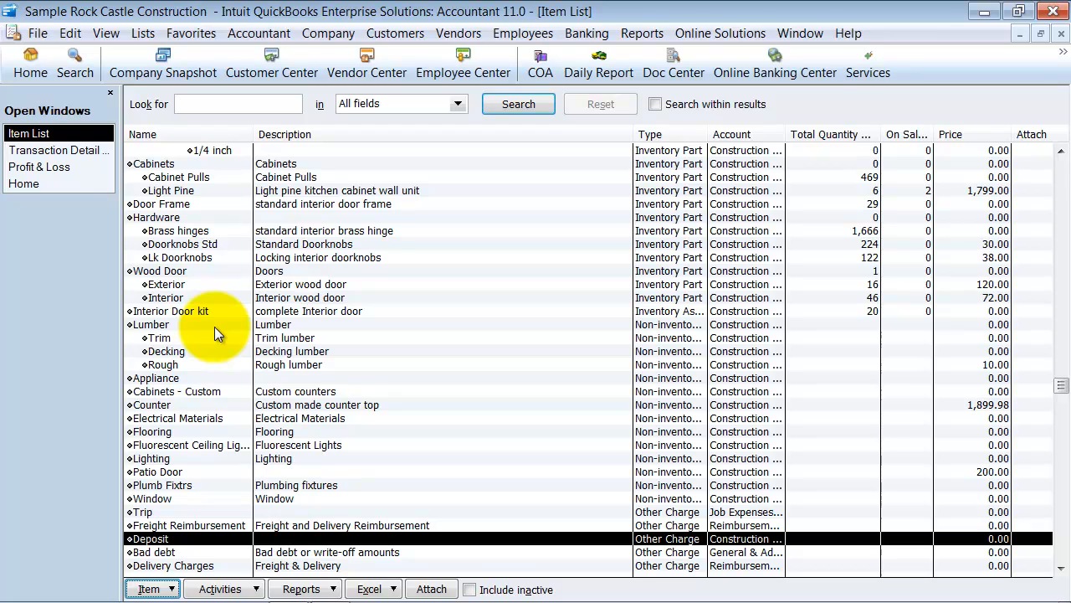
key(ctrl+e)
click(507, 313)
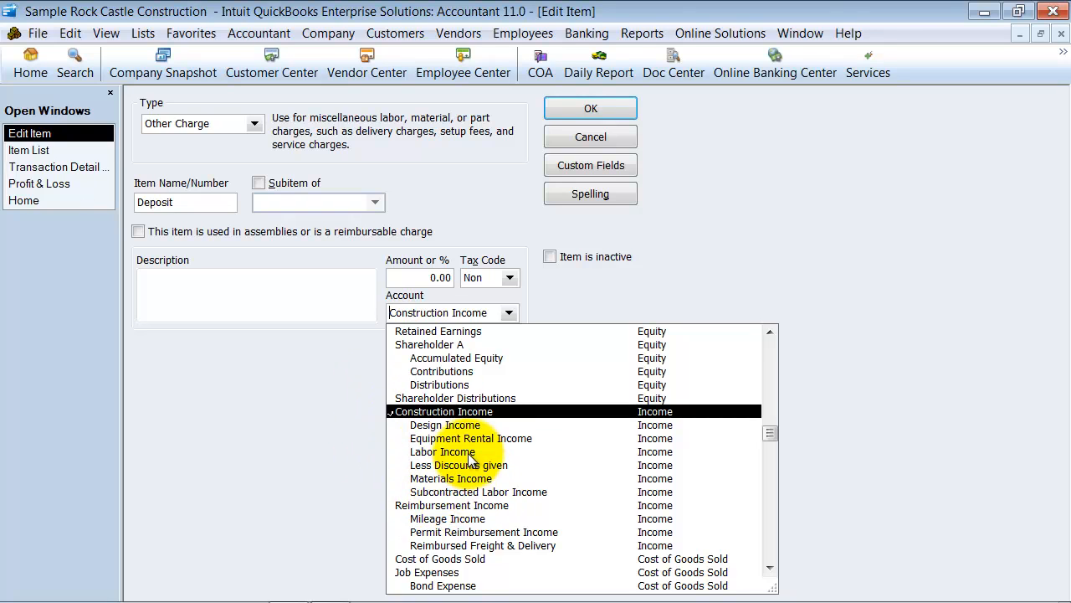
click(444, 427)
click(565, 114)
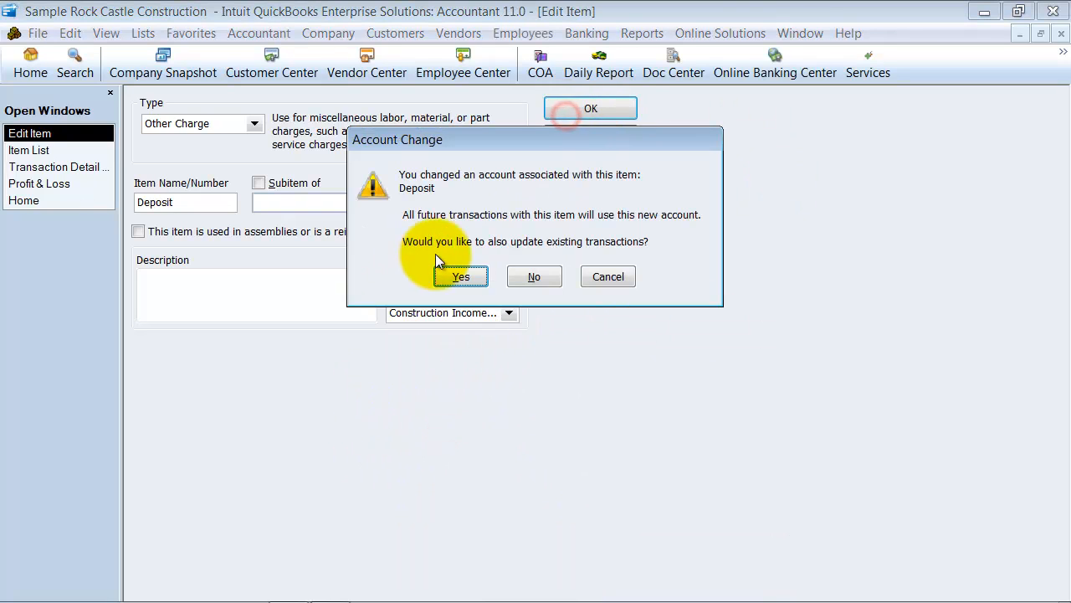
click(460, 277)
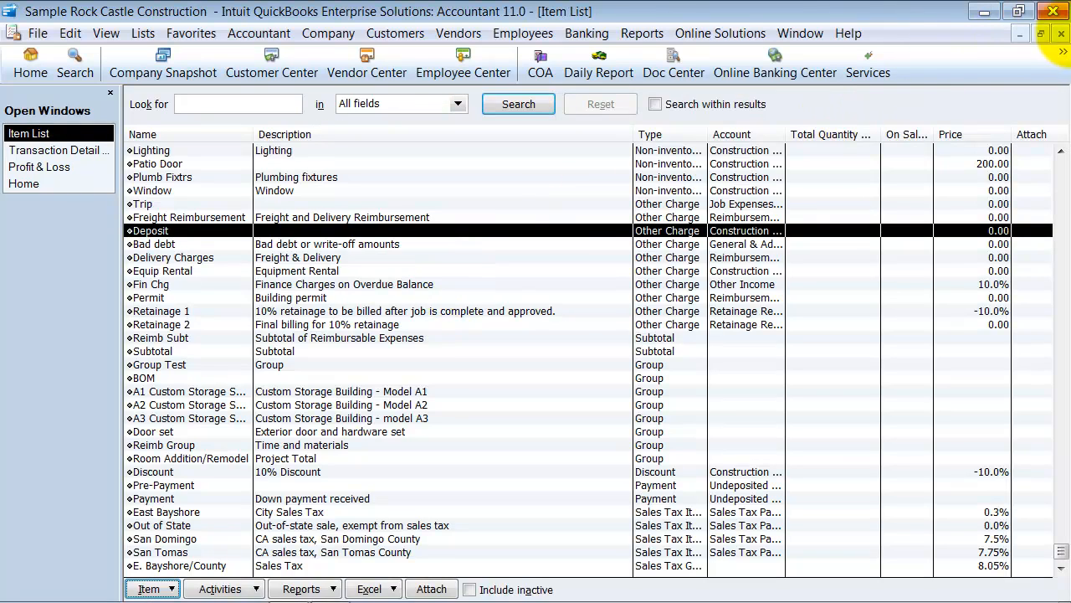
- Close the Item List and the transaction detail report, and refresh the Profit & Loss report
click(1061, 34)
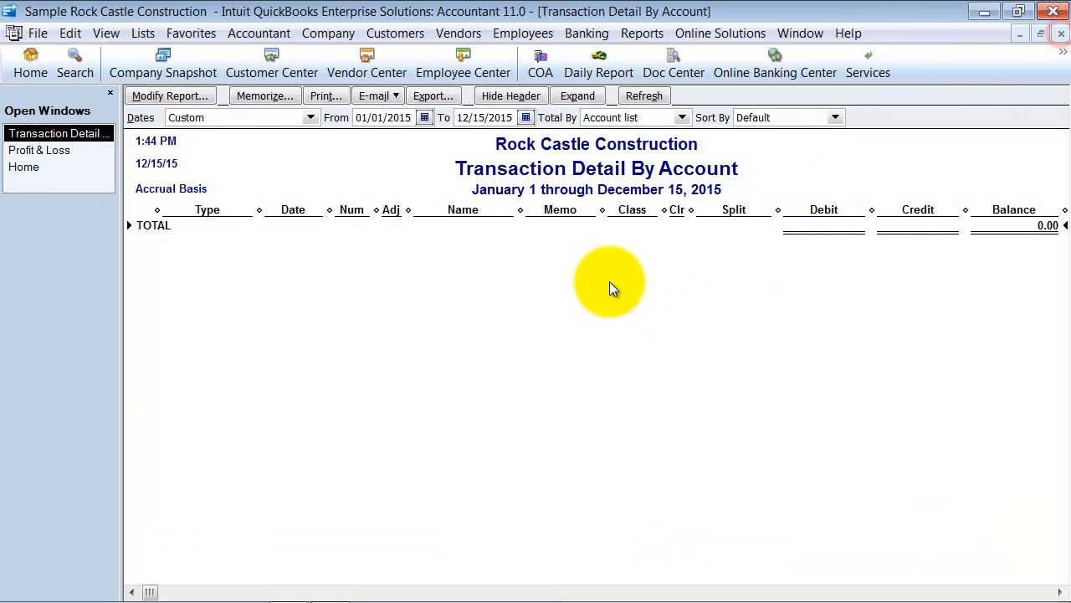
click(1061, 34)
click(992, 106)
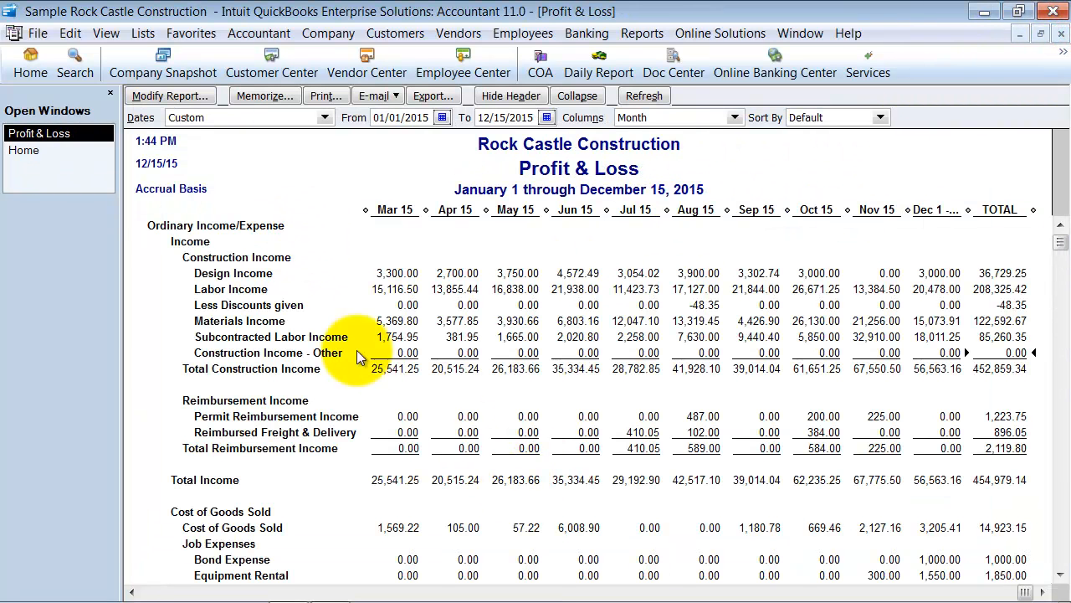
click(646, 96)
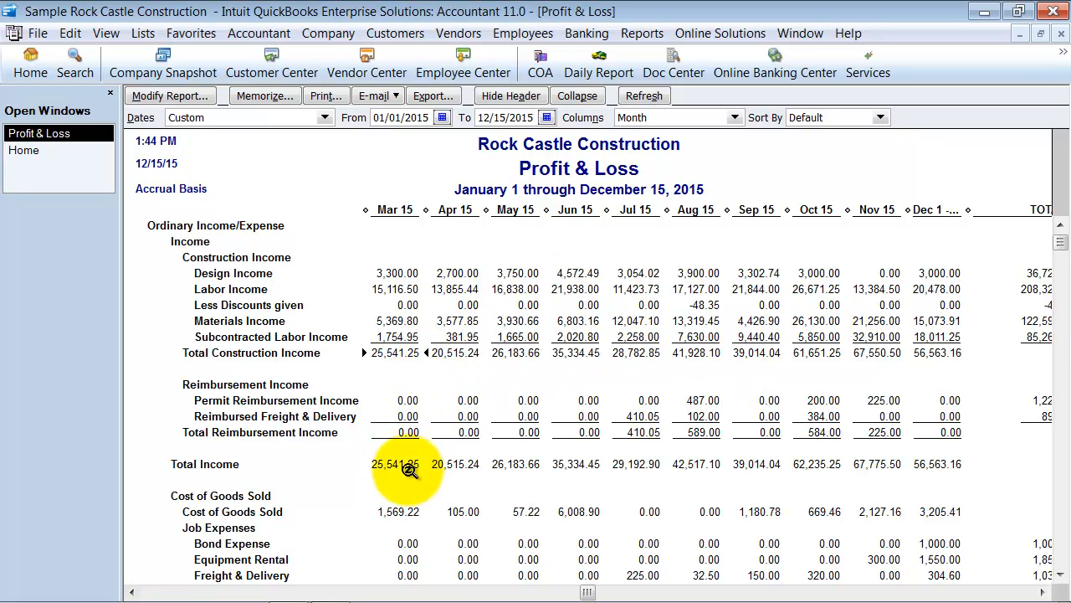
- Review the monthly cost of goods sold, expenses, payroll and other income for inconsistencies, and close the Profit & Loss report
scroll(378, 289, down, 2)
scroll(379, 311, down, 2)
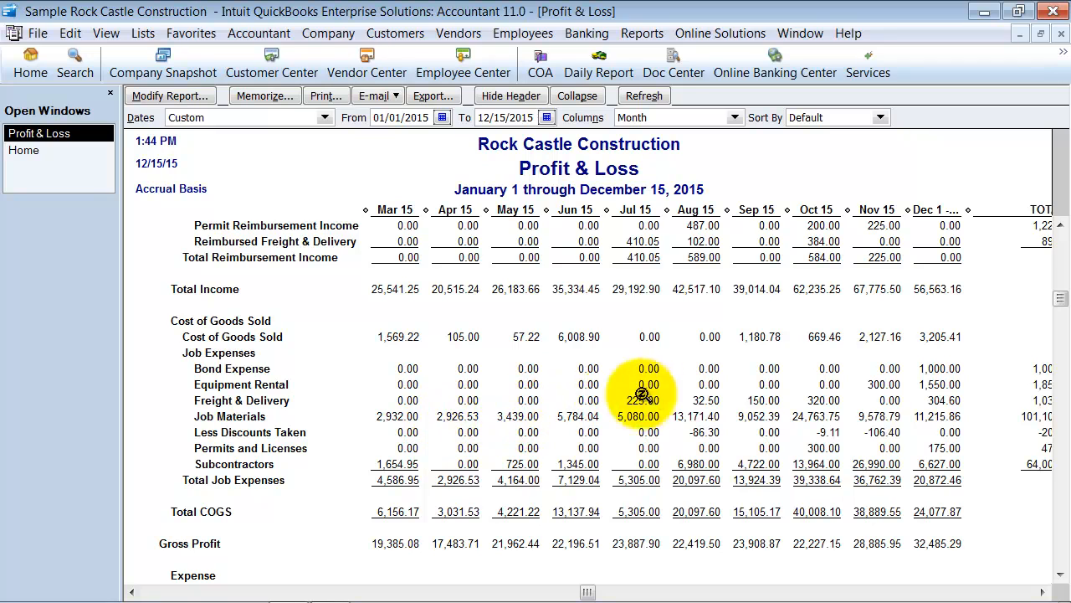
click(762, 416)
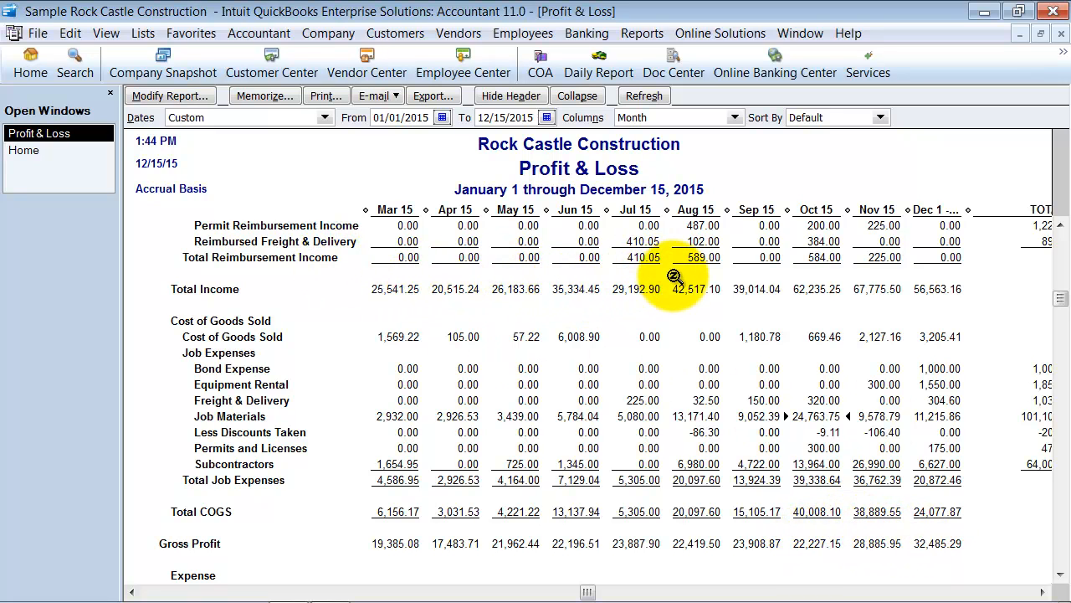
scroll(777, 329, down, 2)
scroll(777, 329, down, 3)
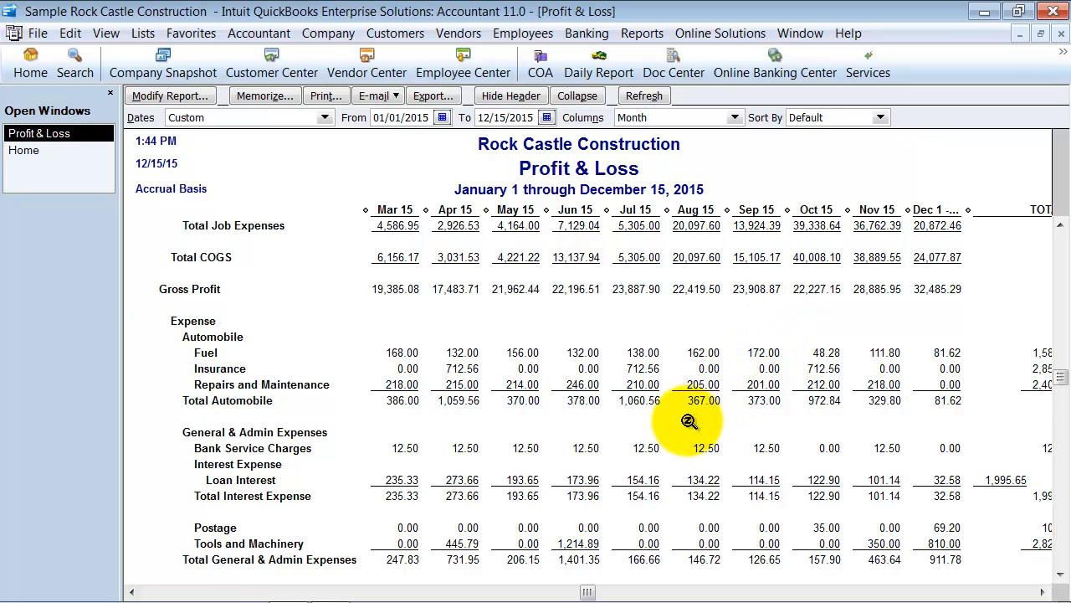
scroll(688, 421, down, 4)
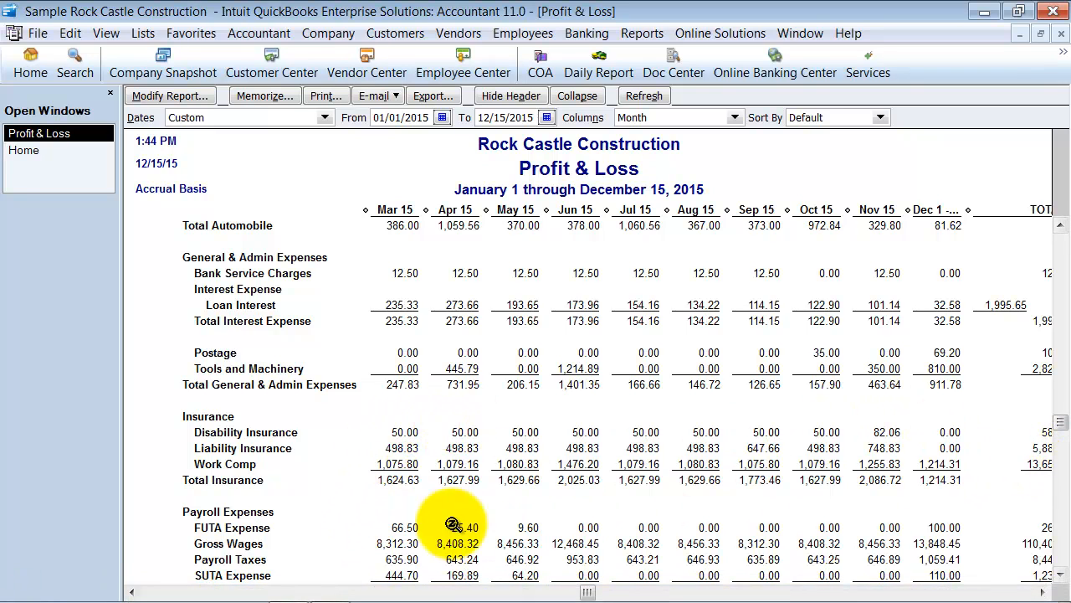
scroll(762, 528, down, 5)
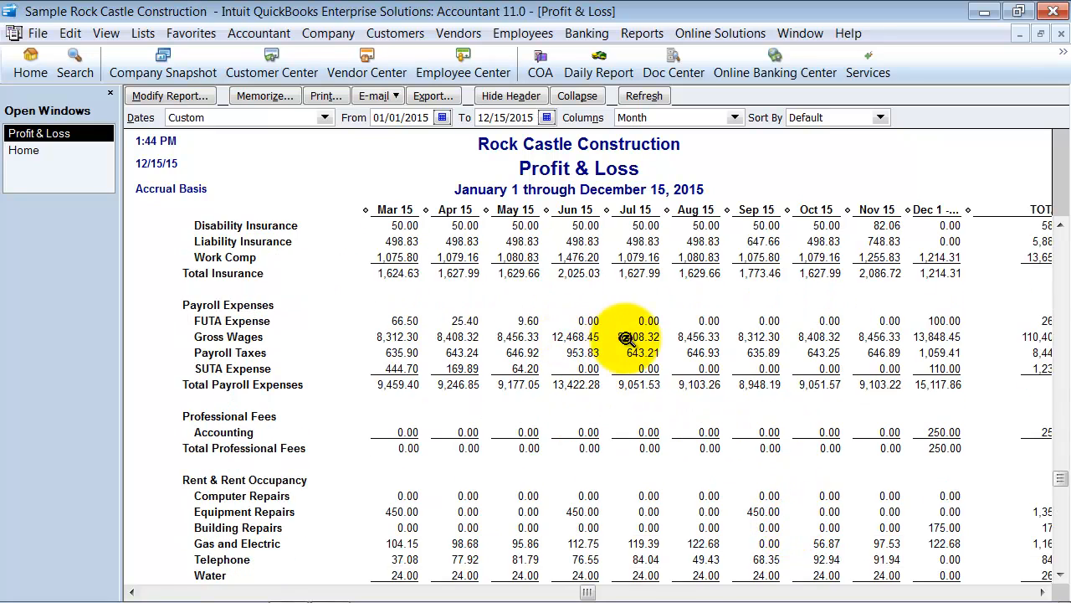
scroll(632, 339, up, 2)
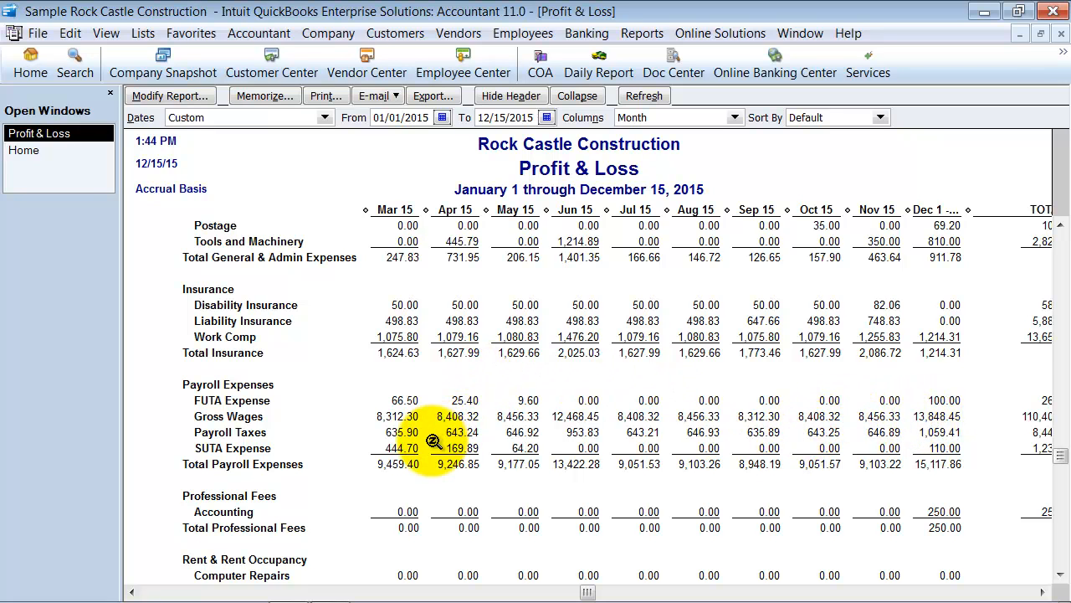
scroll(427, 439, down, 4)
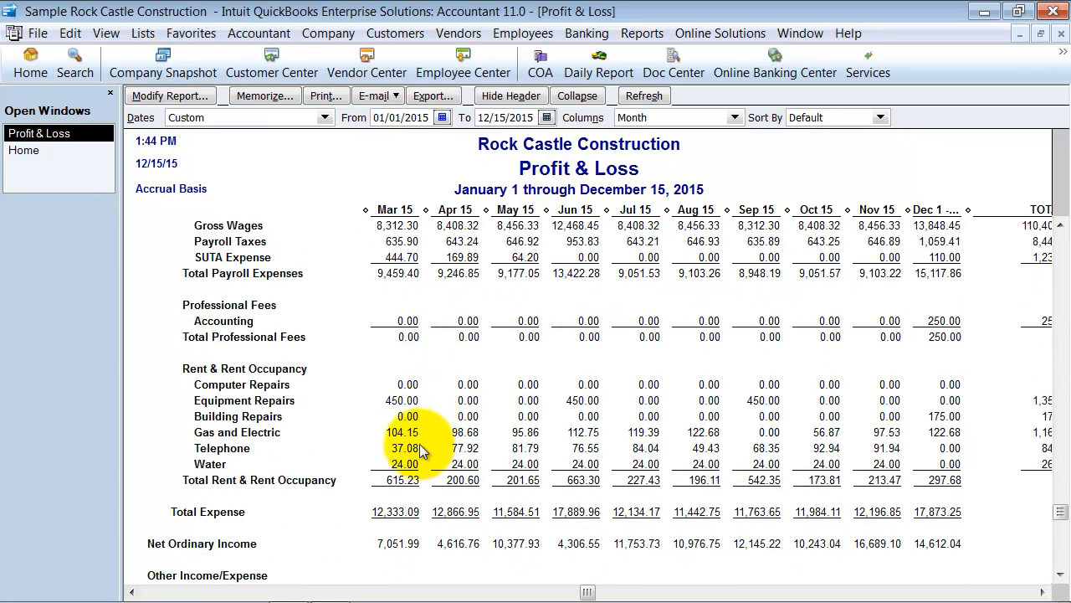
scroll(421, 455, down, 2)
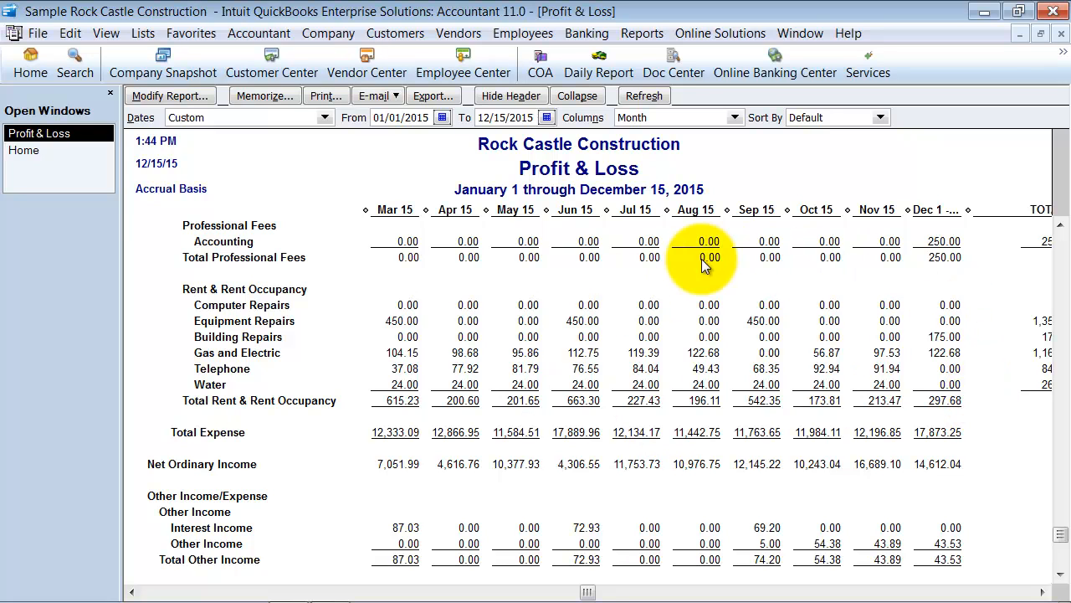
click(1060, 37)
- Open the Balance Sheet Standard report
click(589, 37)
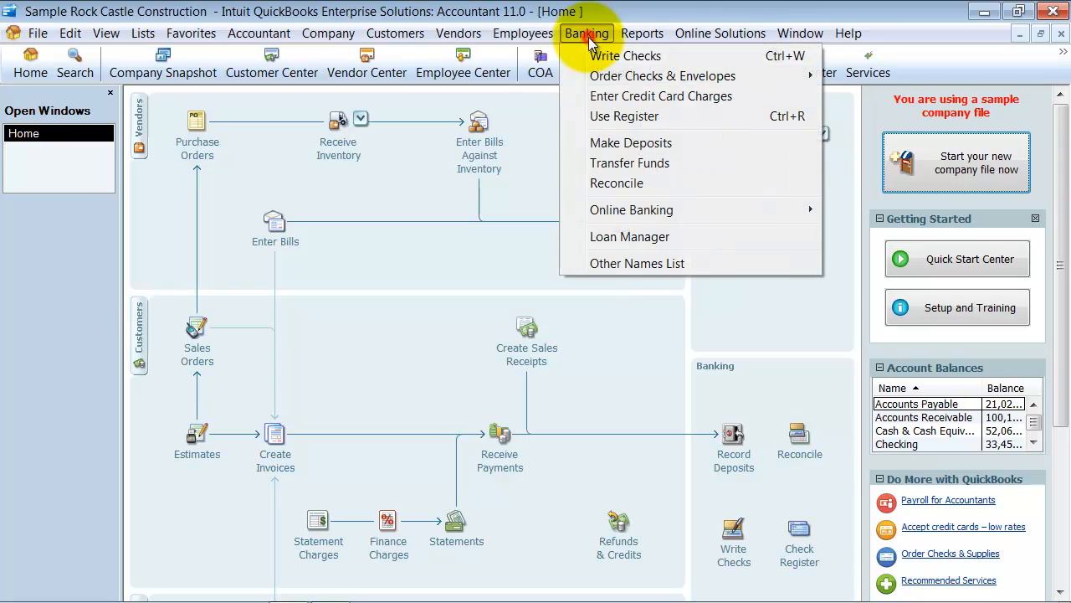
mouse_move(642, 33)
mouse_move(644, 202)
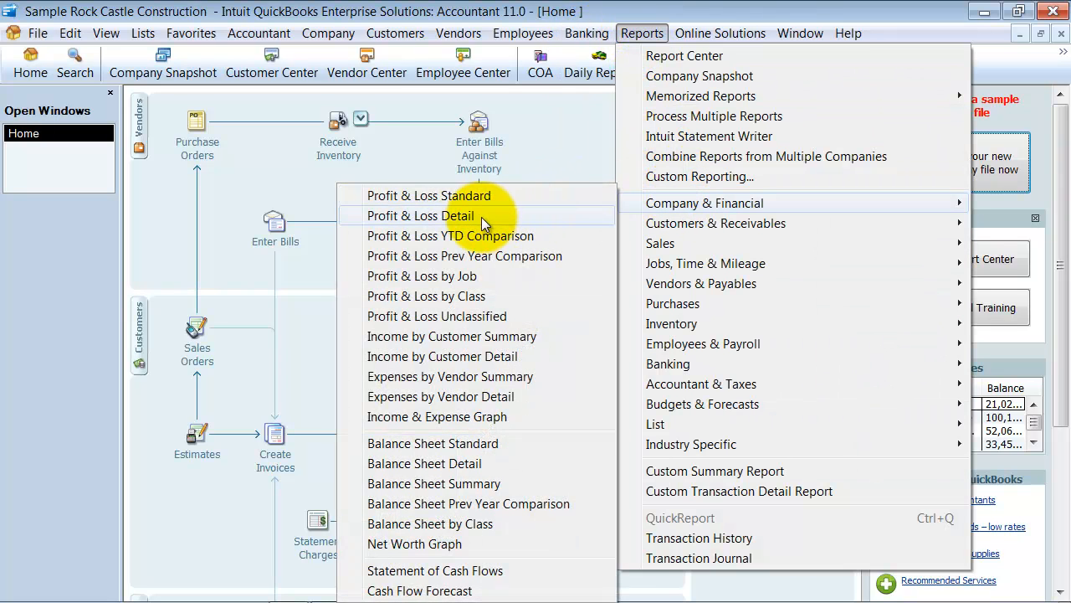
click(482, 452)
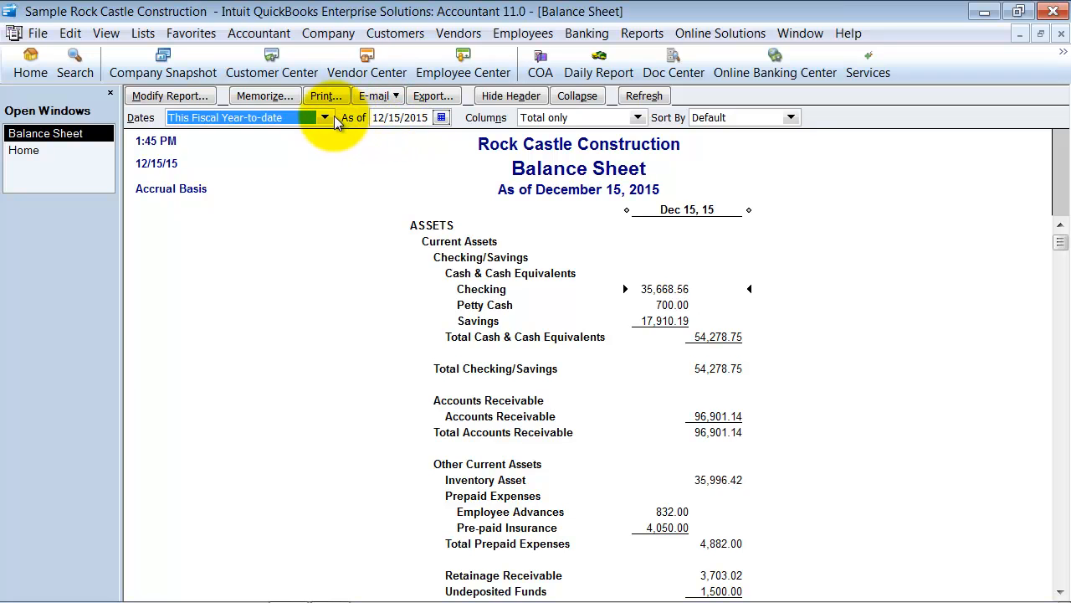
- Set the Balance Sheet dates to This Fiscal Year and display its columns by Month
click(325, 118)
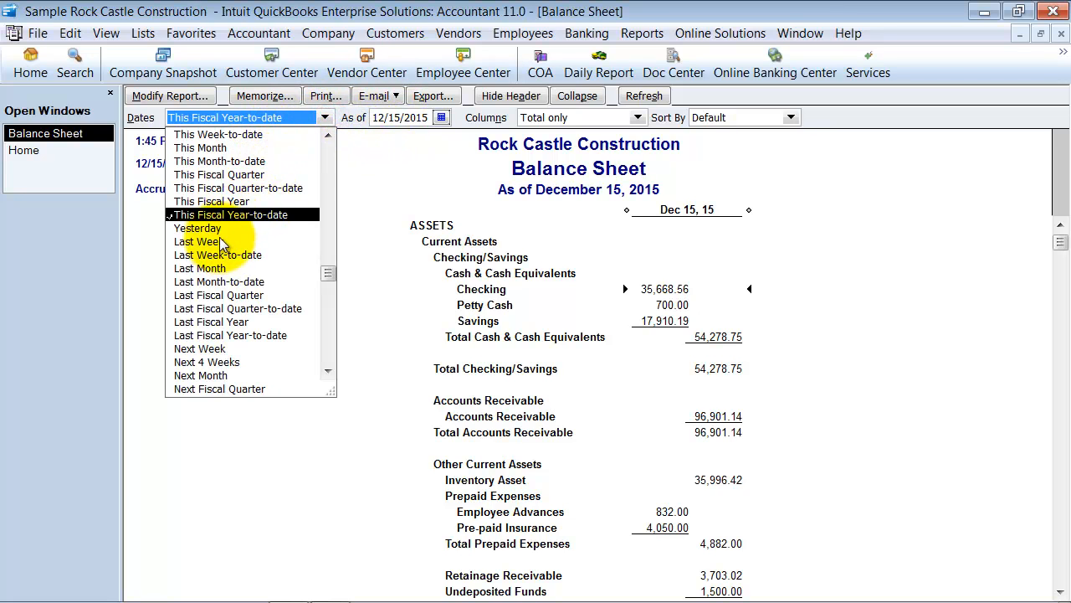
click(226, 206)
click(637, 117)
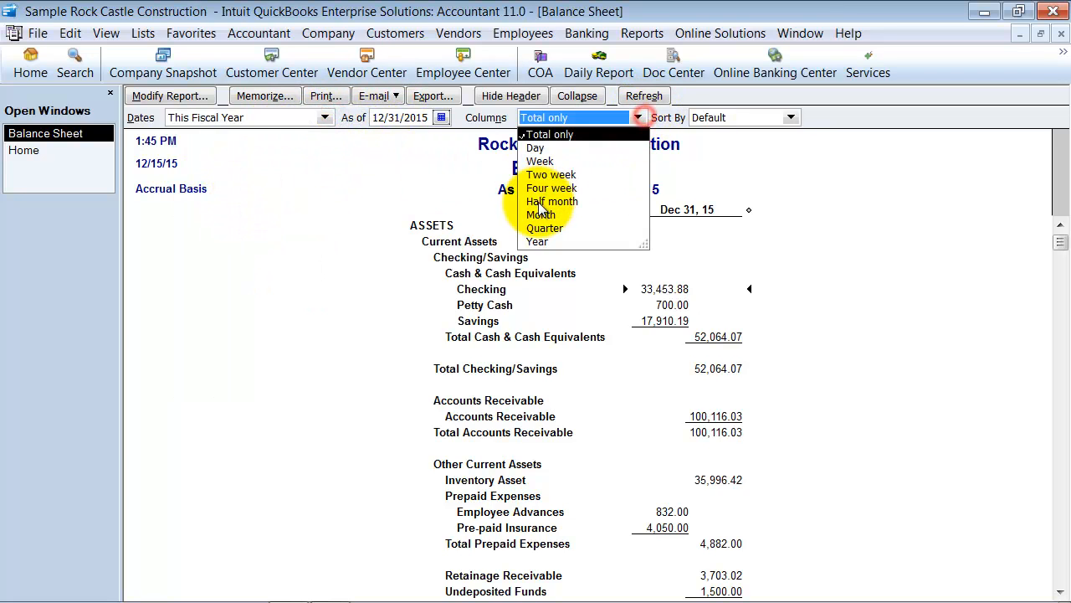
click(538, 216)
- Narrow the January column of the Balance Sheet and apply the same width to all monthly columns
drag(472, 210, 323, 226)
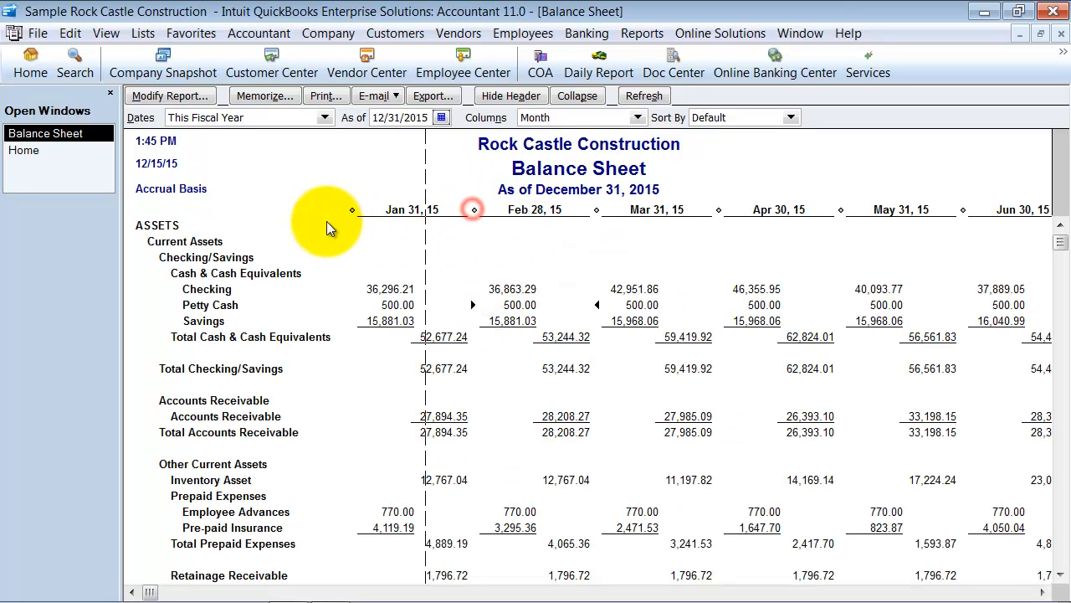
click(500, 210)
drag(430, 209, 337, 215)
key(Return)
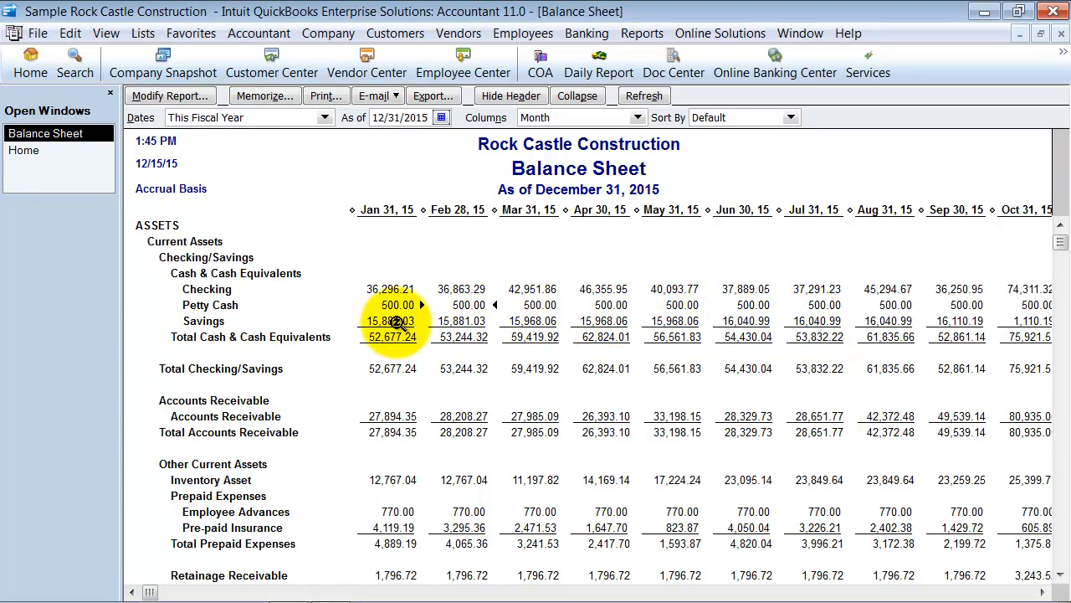
- Review the monthly asset, accounts payable and credit card balances for inconsistencies, and close the Balance Sheet
scroll(395, 331, down, 1)
scroll(395, 331, down, 1)
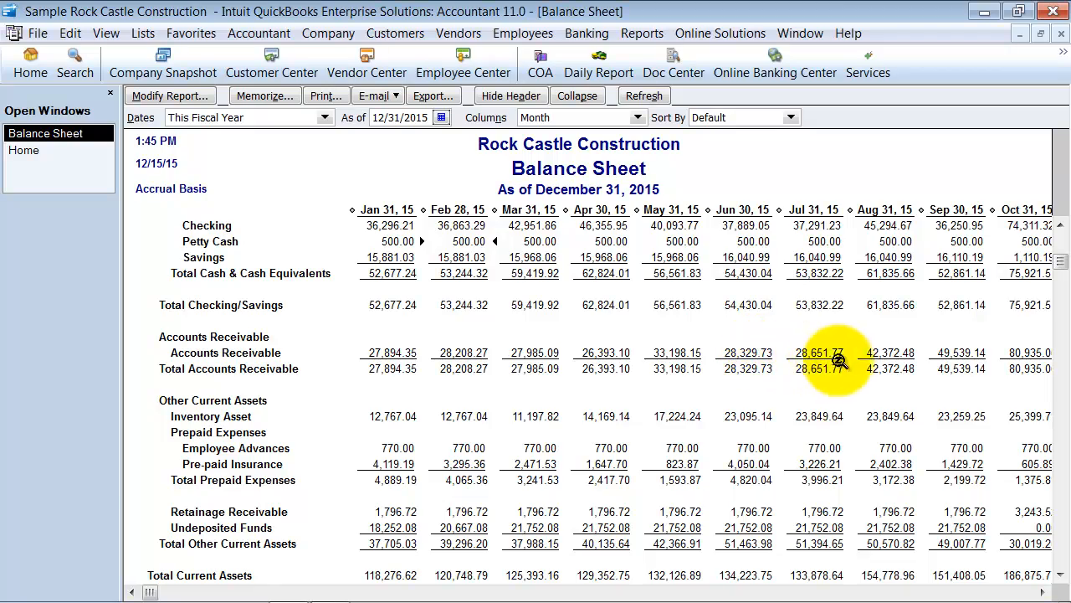
scroll(911, 402, down, 4)
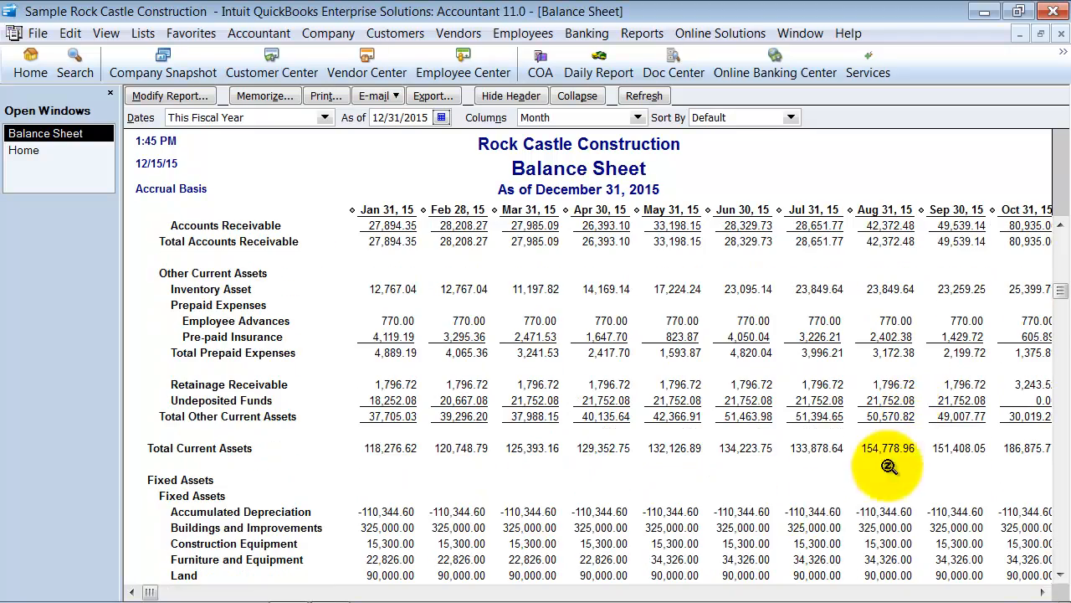
scroll(430, 521, down, 8)
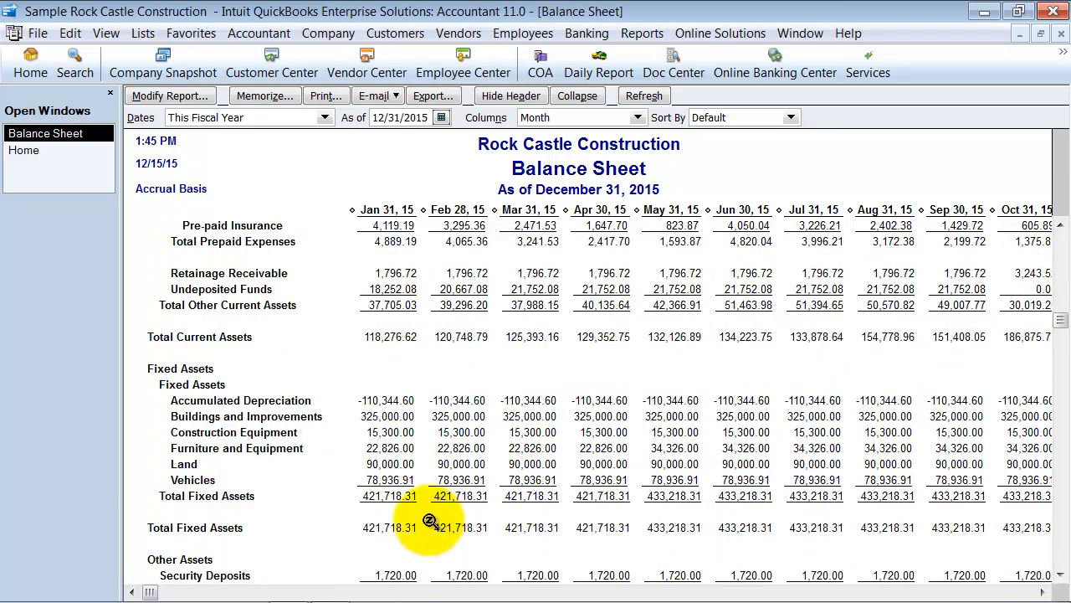
scroll(430, 521, down, 2)
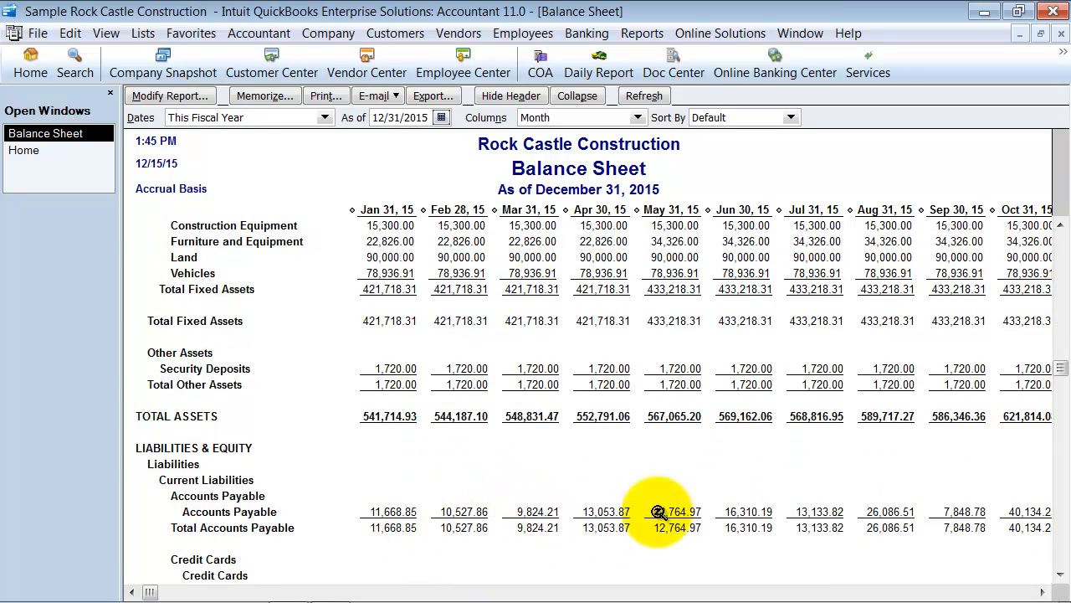
scroll(963, 527, down, 5)
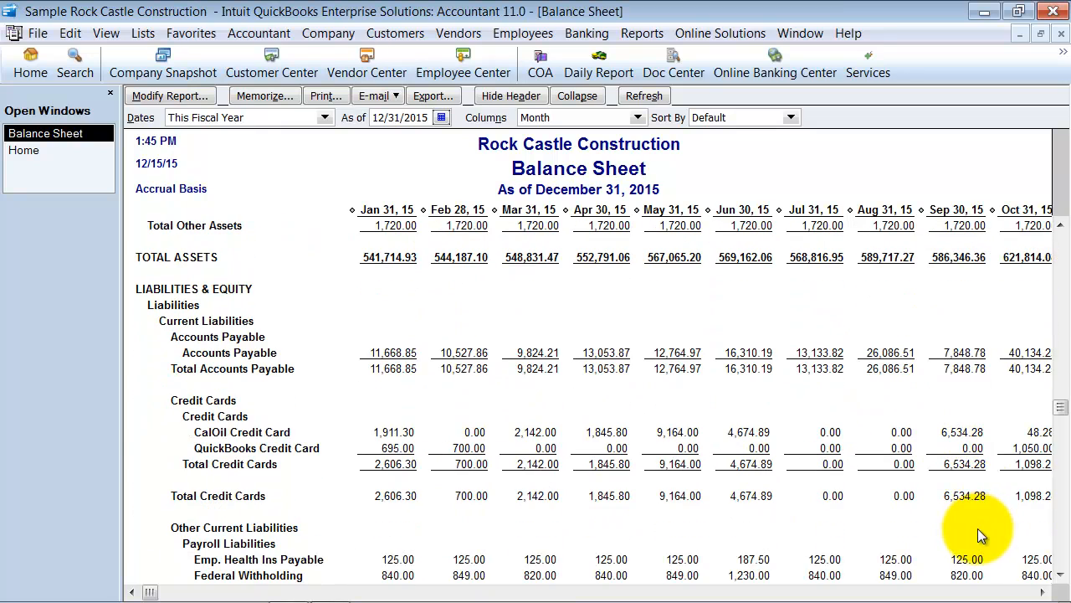
click(1061, 33)
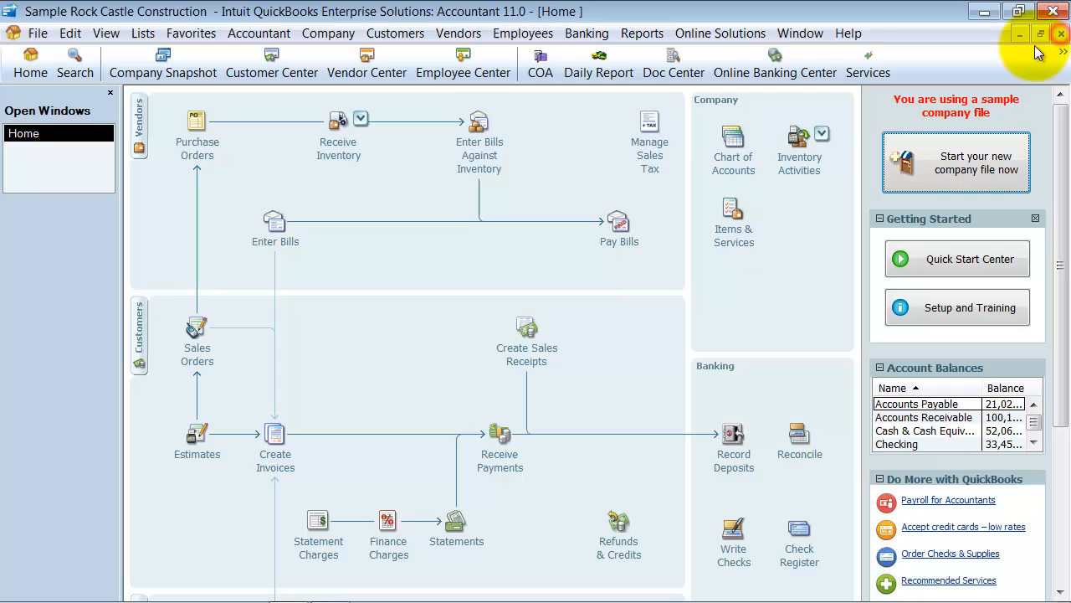
- Open the Profit & Loss YTD Comparison report and compare the Design Income amounts for the month and the year to date
click(642, 34)
mouse_move(796, 204)
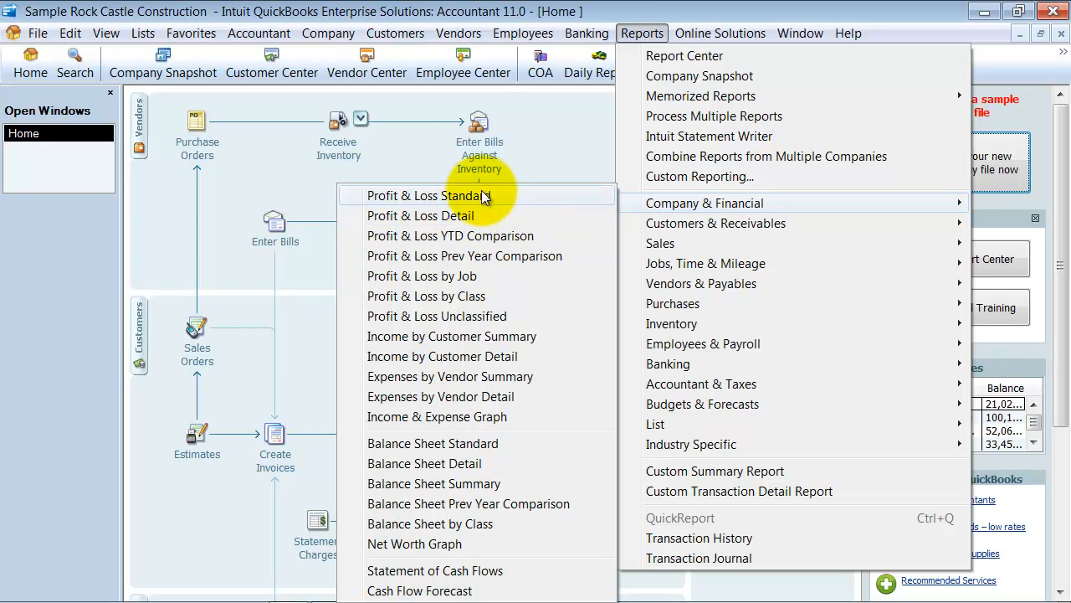
click(476, 237)
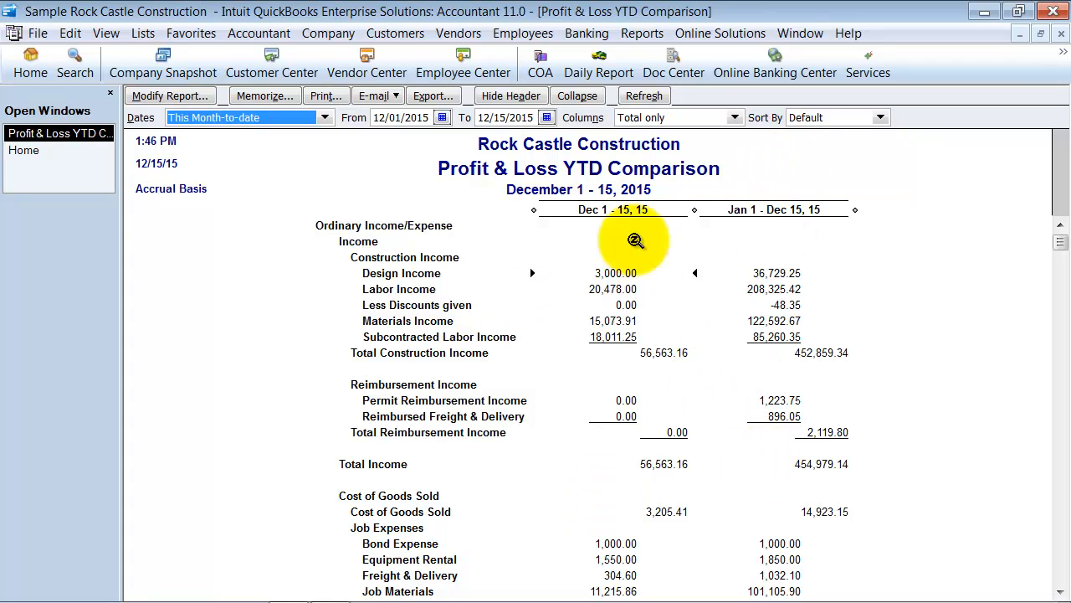
click(607, 274)
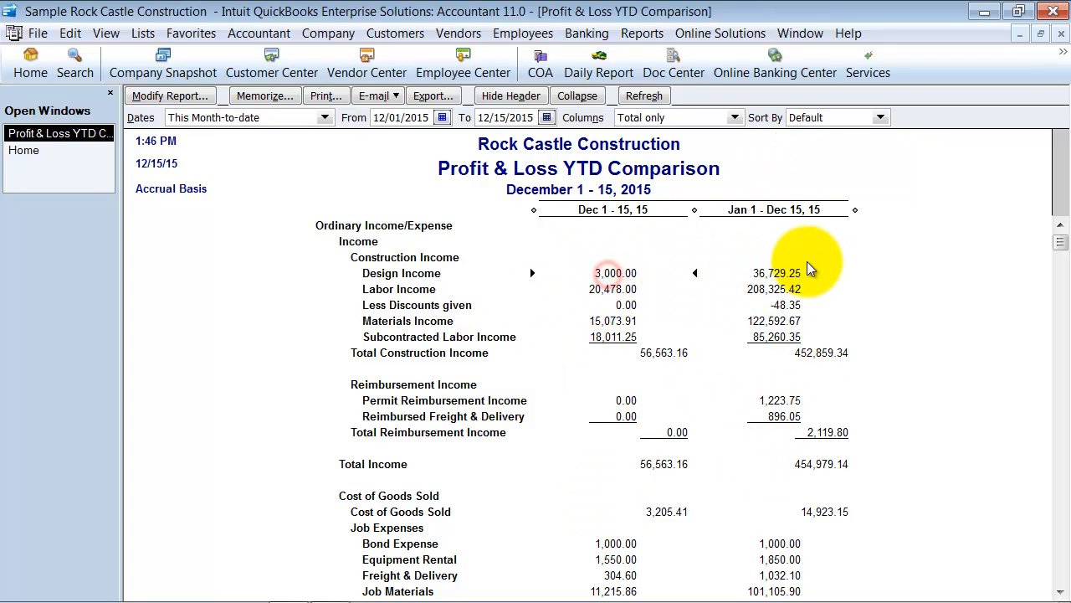
click(778, 273)
- Add the % of YTD subcolumn to the Profit & Loss YTD Comparison report
click(170, 95)
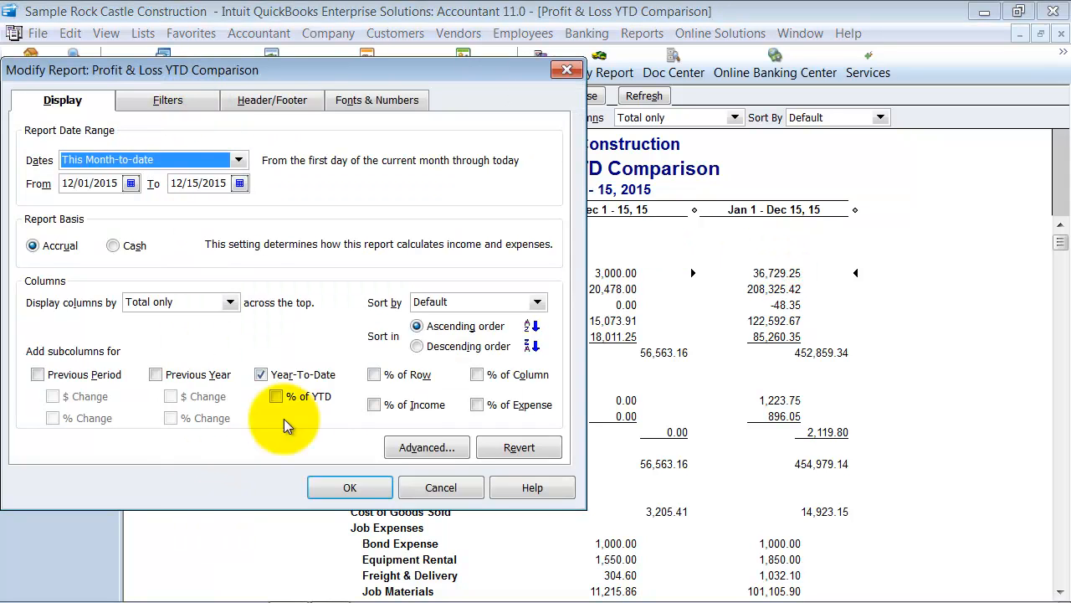
click(303, 399)
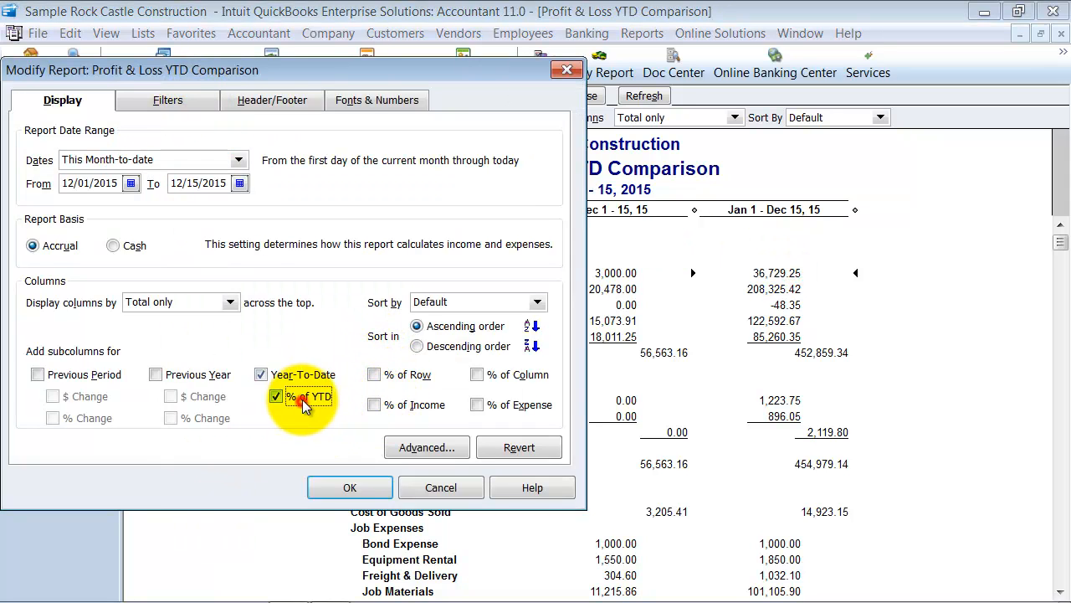
click(350, 487)
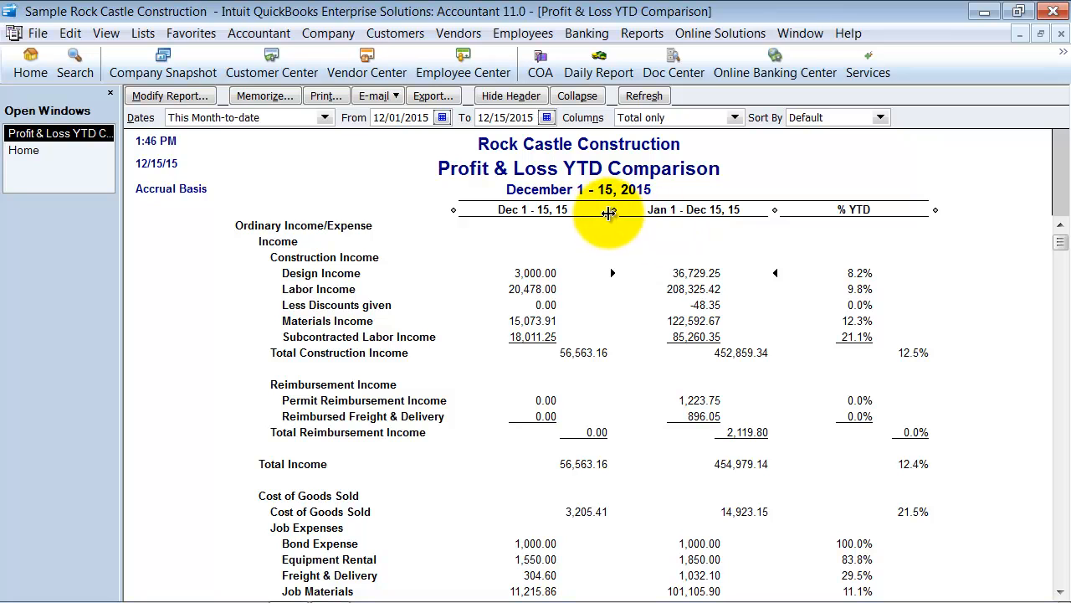
- Narrow all columns of the YTD comparison to one width, review the Design Income row, and close the report
drag(611, 210, 456, 219)
click(502, 212)
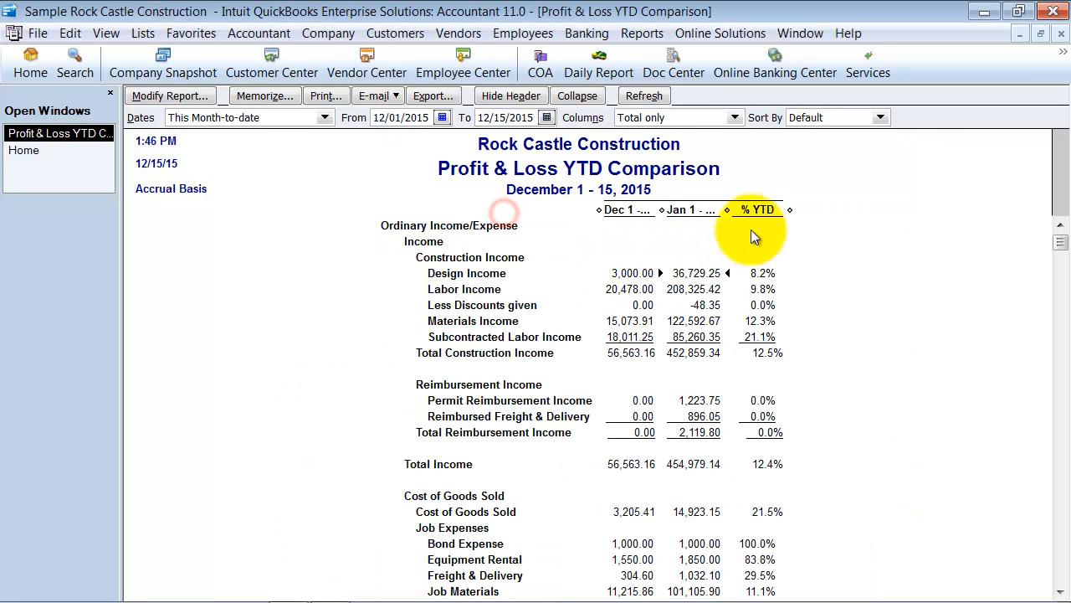
click(620, 276)
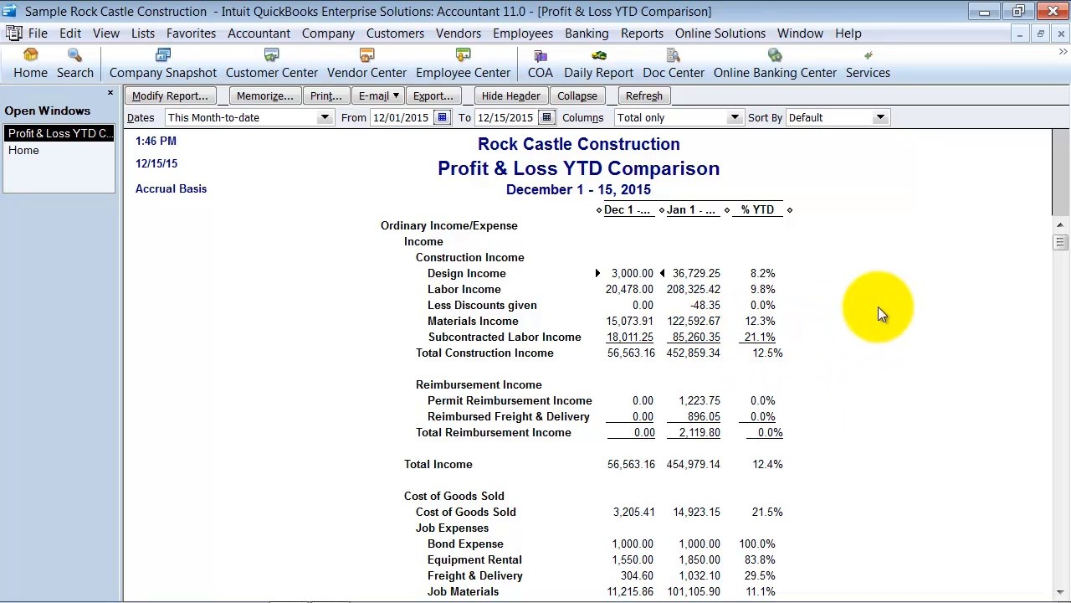
click(1062, 34)
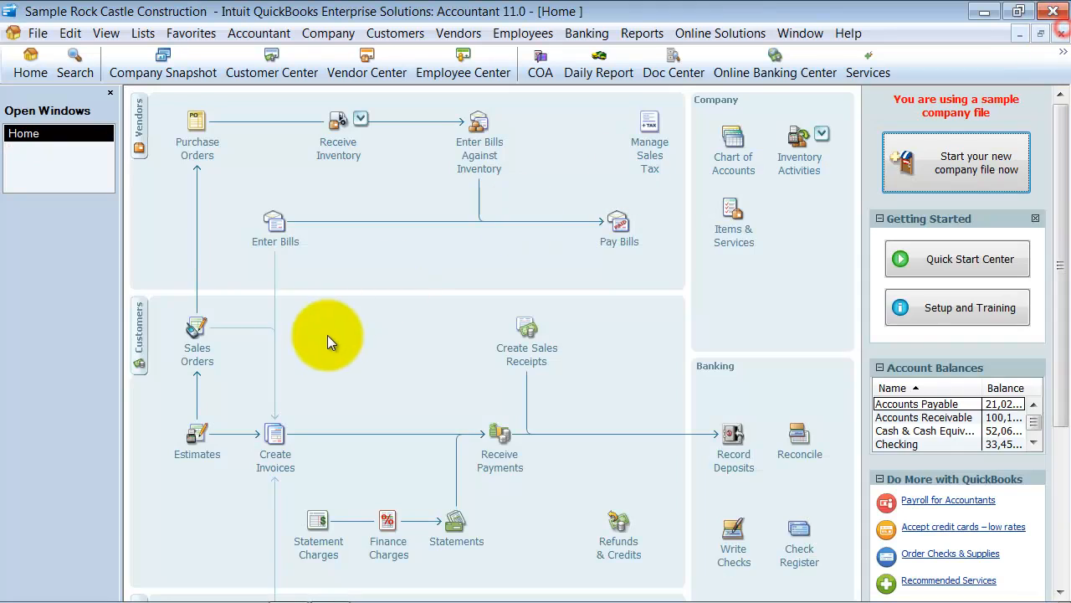
- Open the Profit & Loss by Job report
click(632, 32)
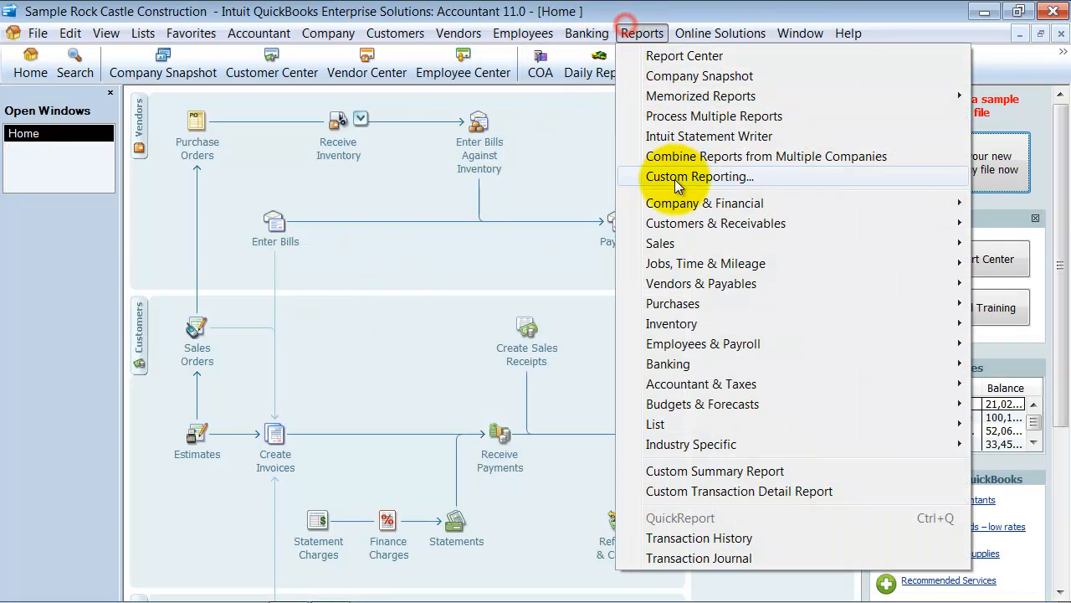
mouse_move(678, 203)
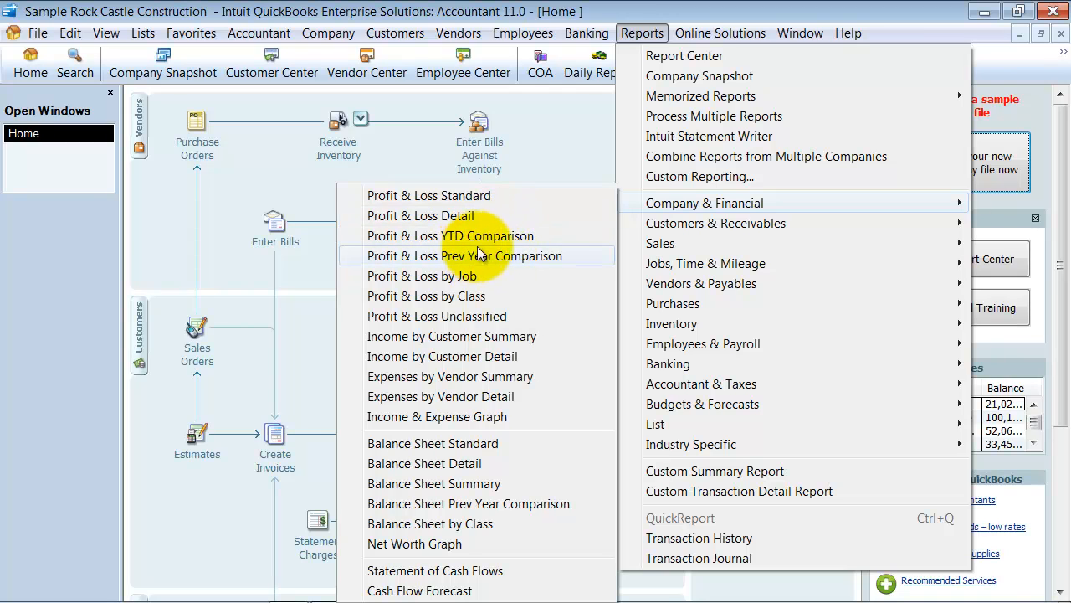
click(438, 277)
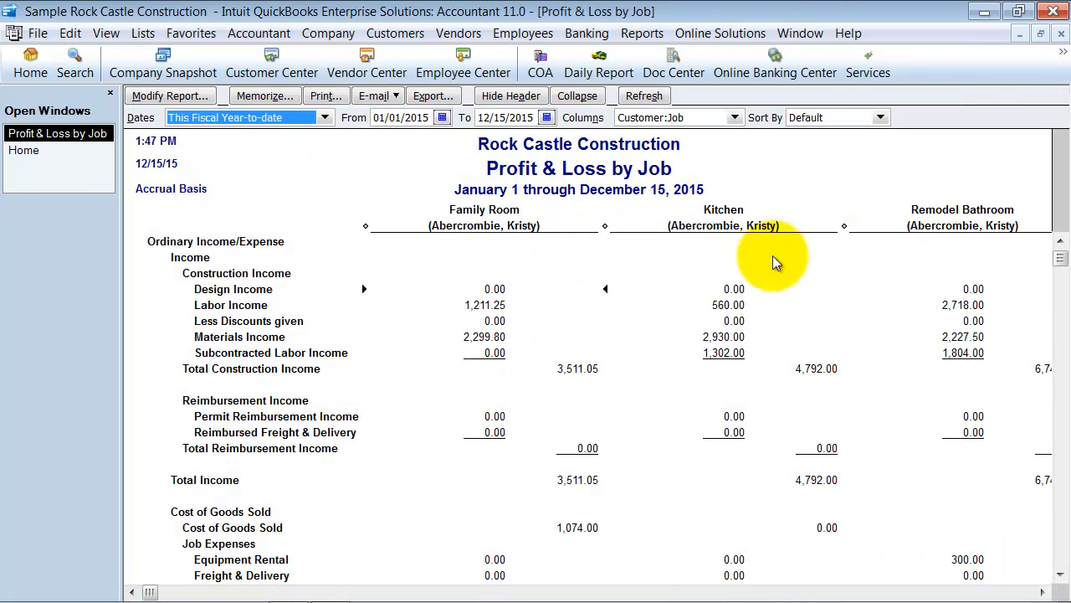
- Narrow all job columns to one equal width, and close the report after viewing the available column breakdowns
drag(597, 225, 411, 232)
click(506, 208)
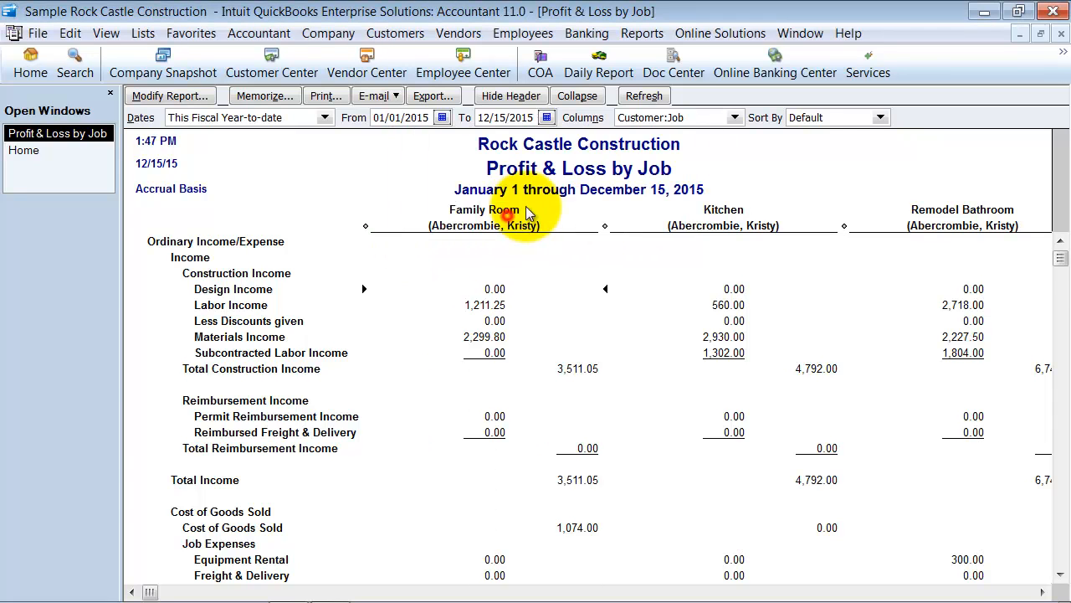
click(720, 117)
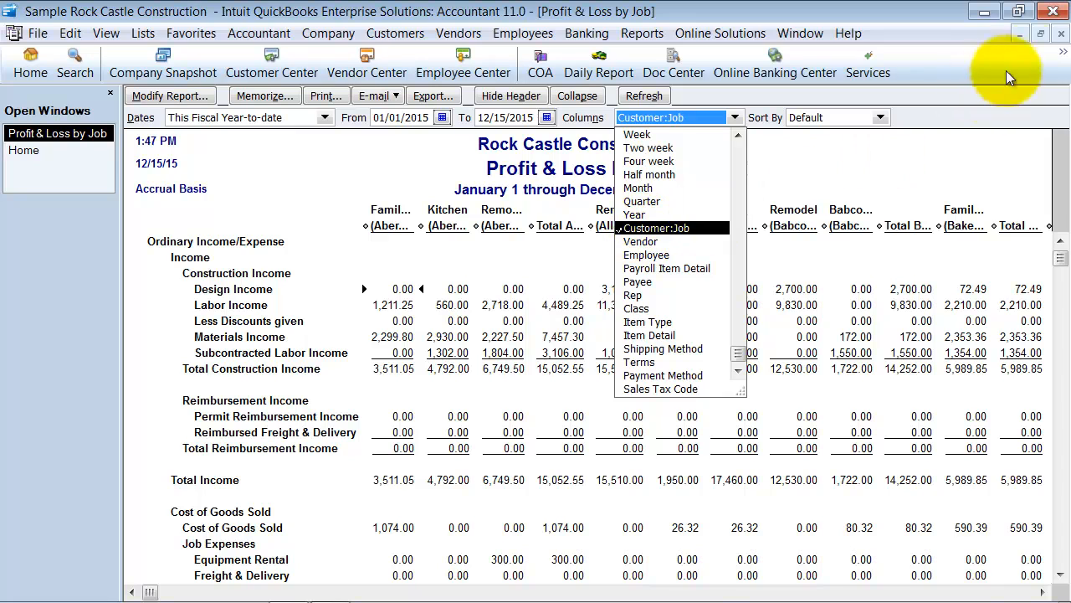
click(1061, 33)
- Open the Profit & Loss by Class report and narrow all class columns to the same width
click(643, 34)
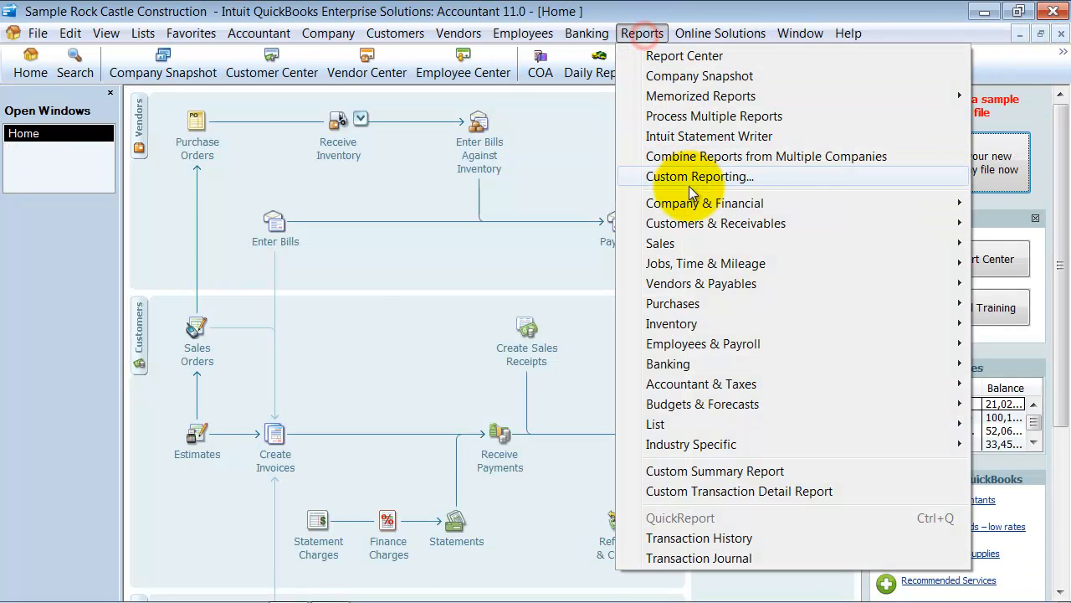
click(691, 203)
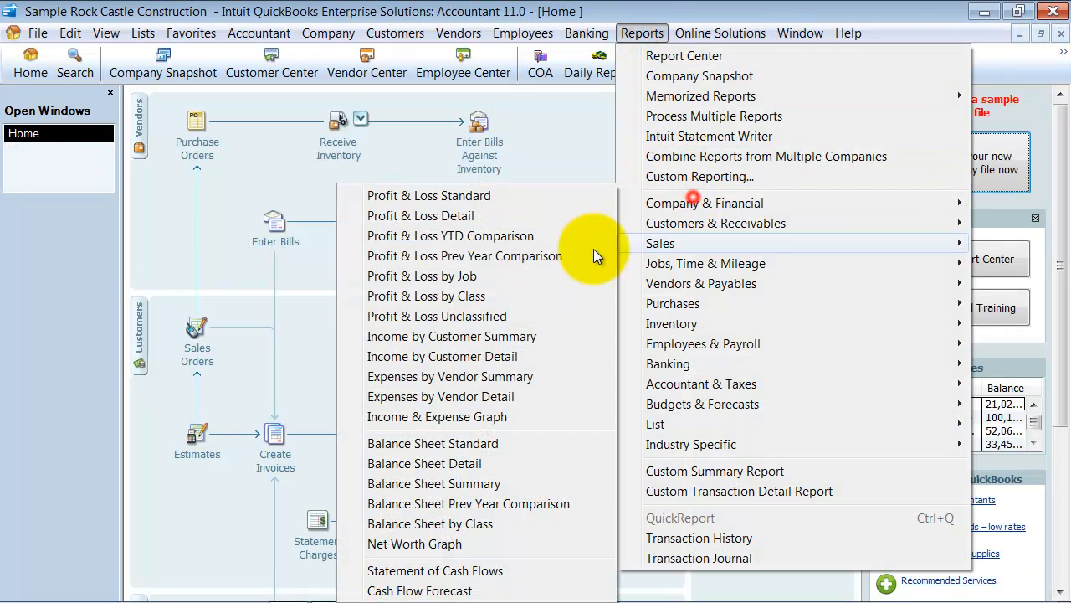
click(473, 296)
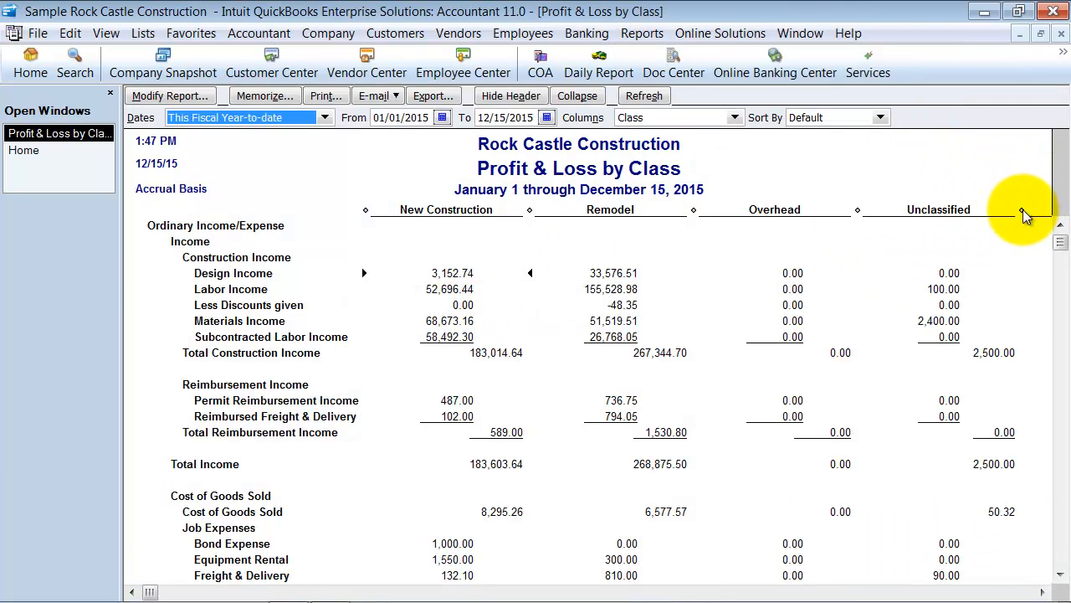
drag(1022, 210, 837, 211)
click(488, 210)
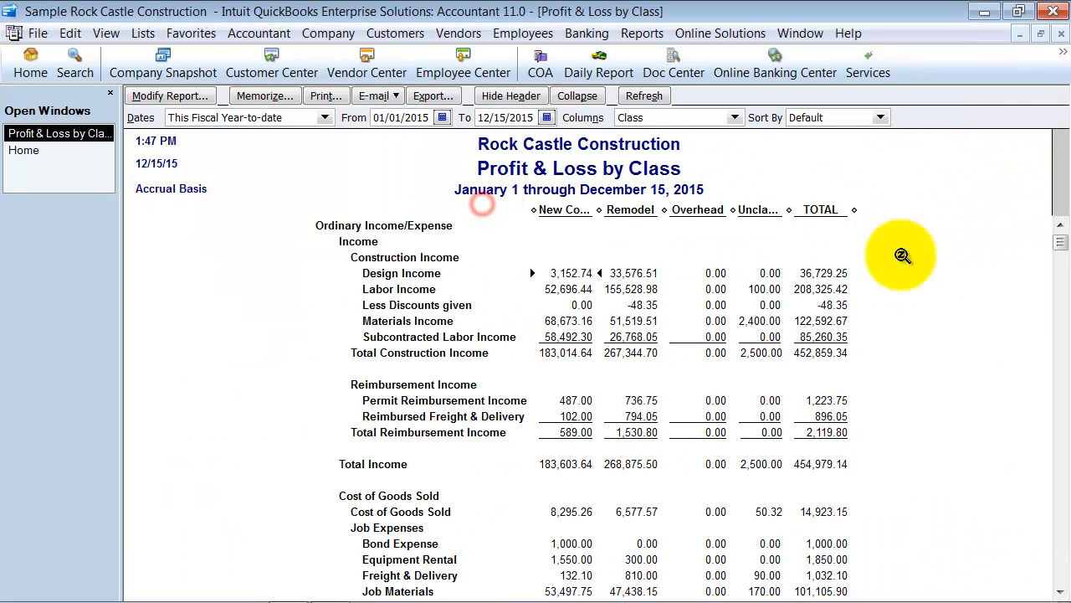
- Open the transaction detail behind the Unclassified net income and go to its Job Expenses entries
scroll(799, 444, down, 12)
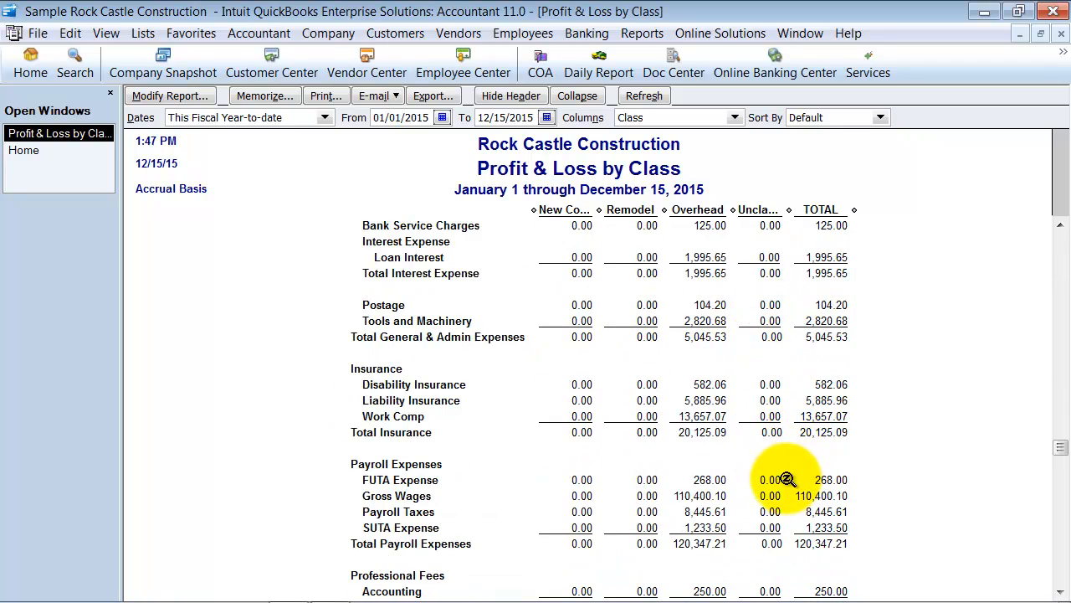
scroll(775, 418, down, 6)
scroll(774, 566, down, 3)
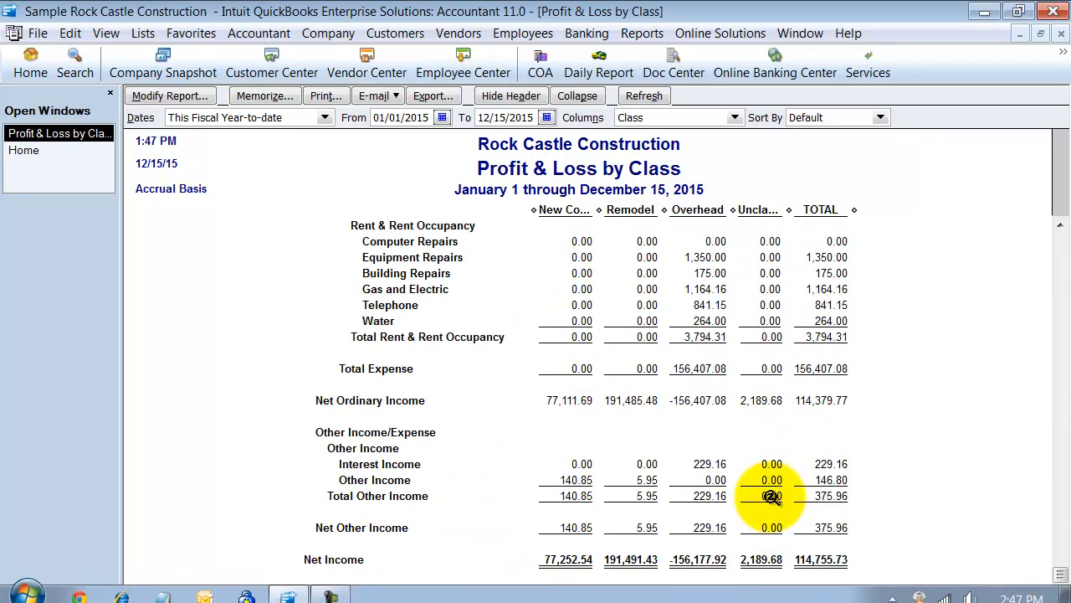
double_click(772, 566)
scroll(565, 251, down, 7)
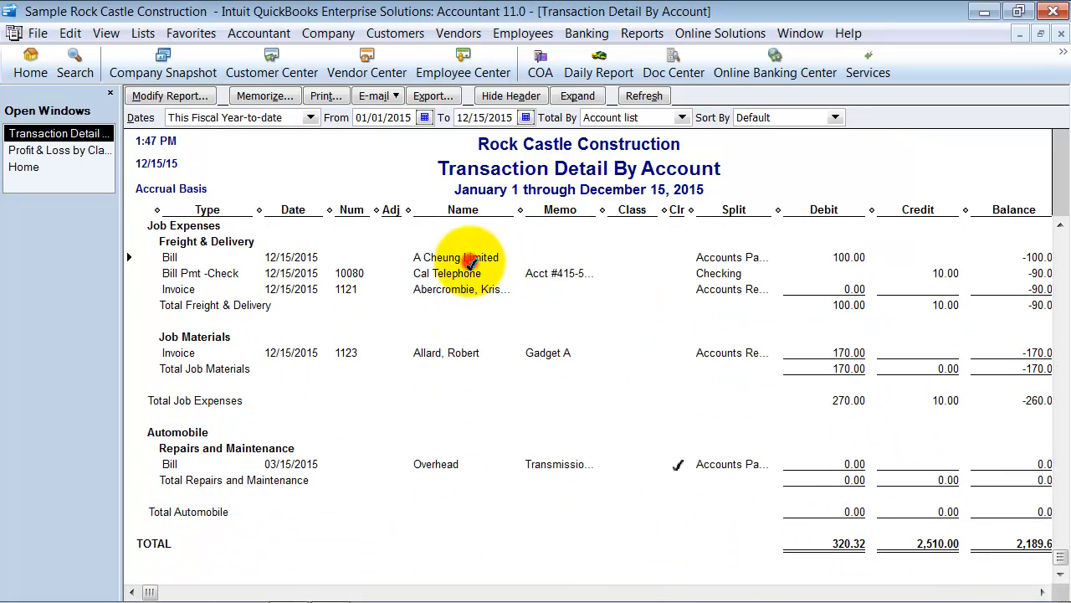
- Assign the Remodel class to the Freight & Delivery expense line of the 12/15/2015 bill, and save and close the bill
double_click(469, 261)
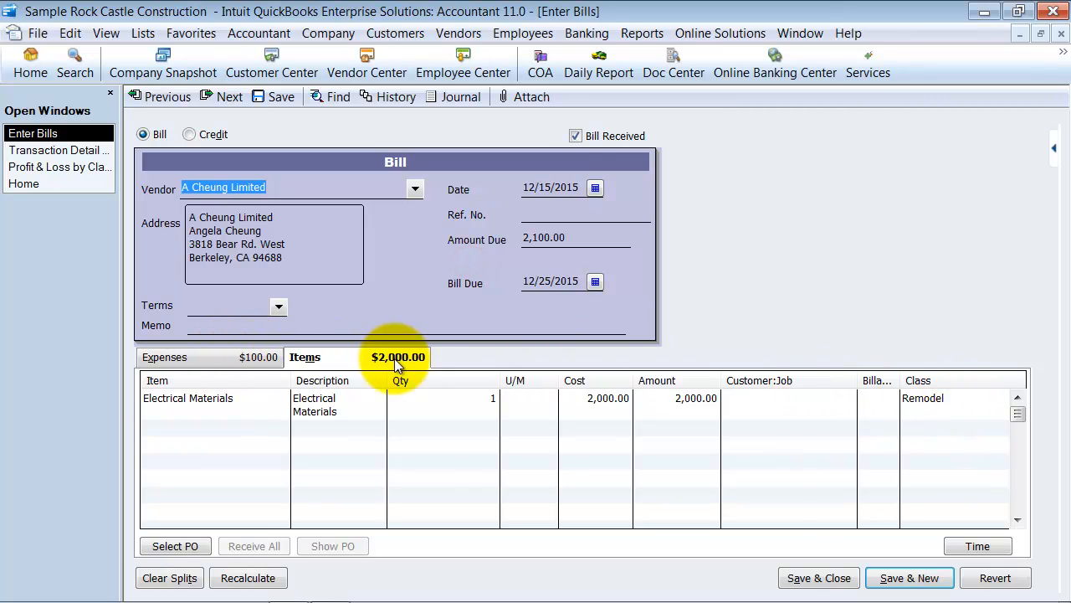
click(998, 416)
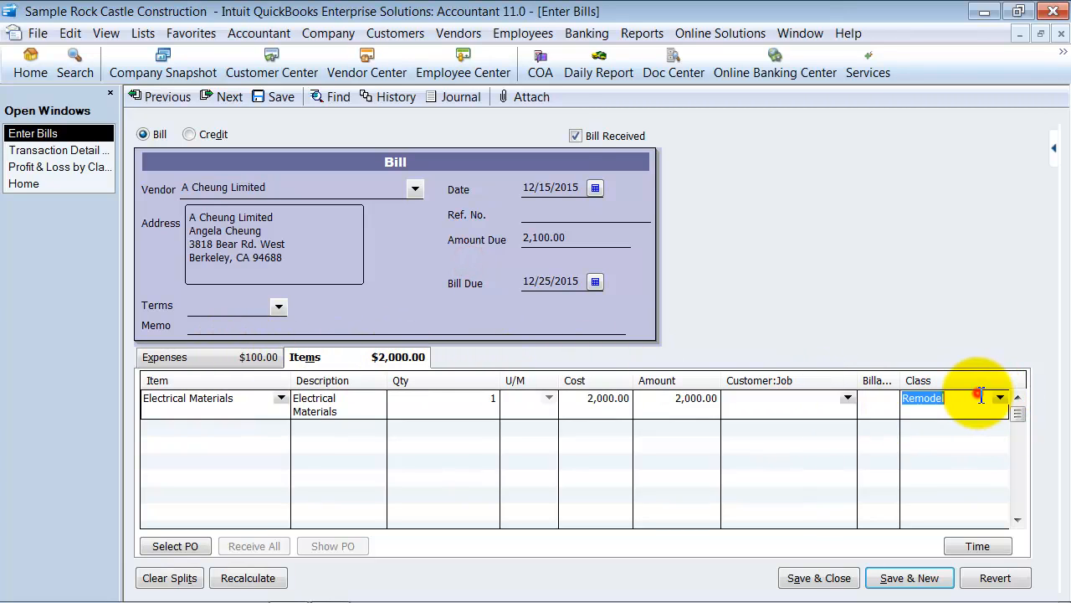
click(214, 360)
click(1003, 397)
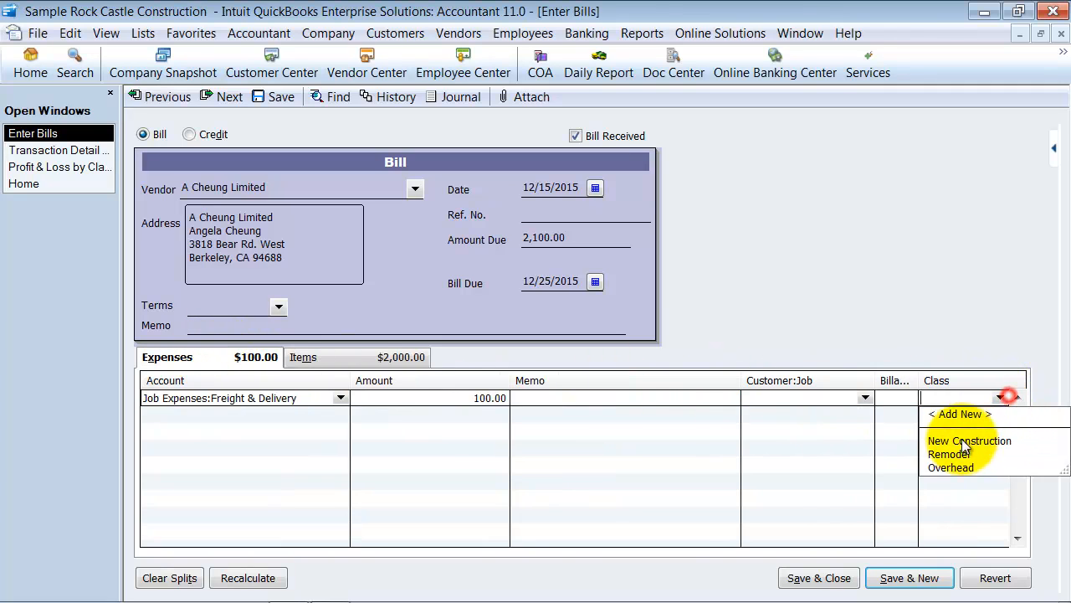
click(961, 451)
click(821, 577)
click(469, 211)
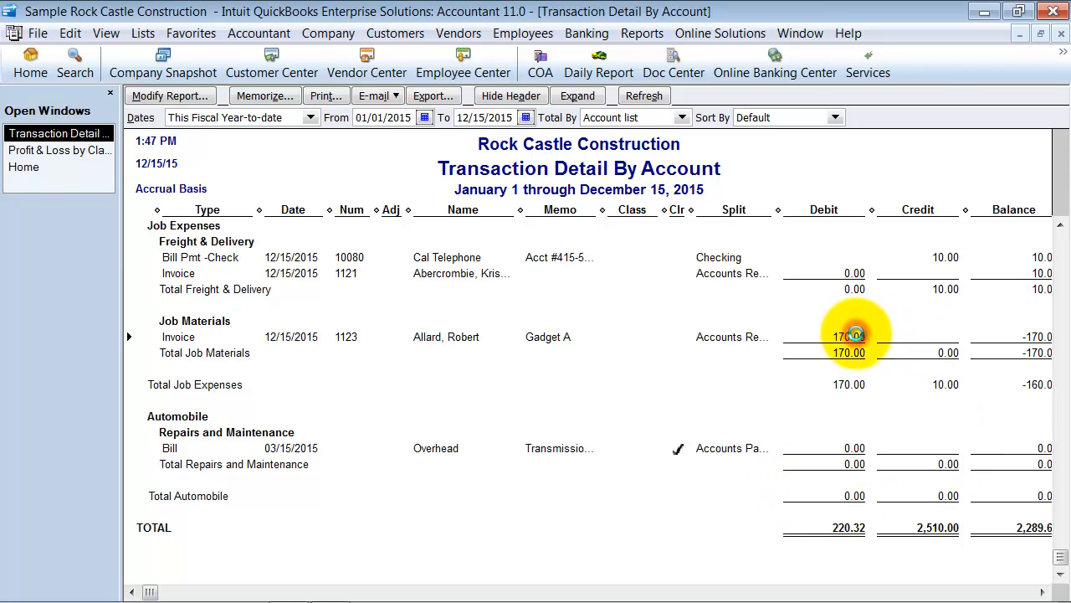
- Open the 12/15/2015 invoice listed under Job Materials and assign it the Remodel class
double_click(854, 335)
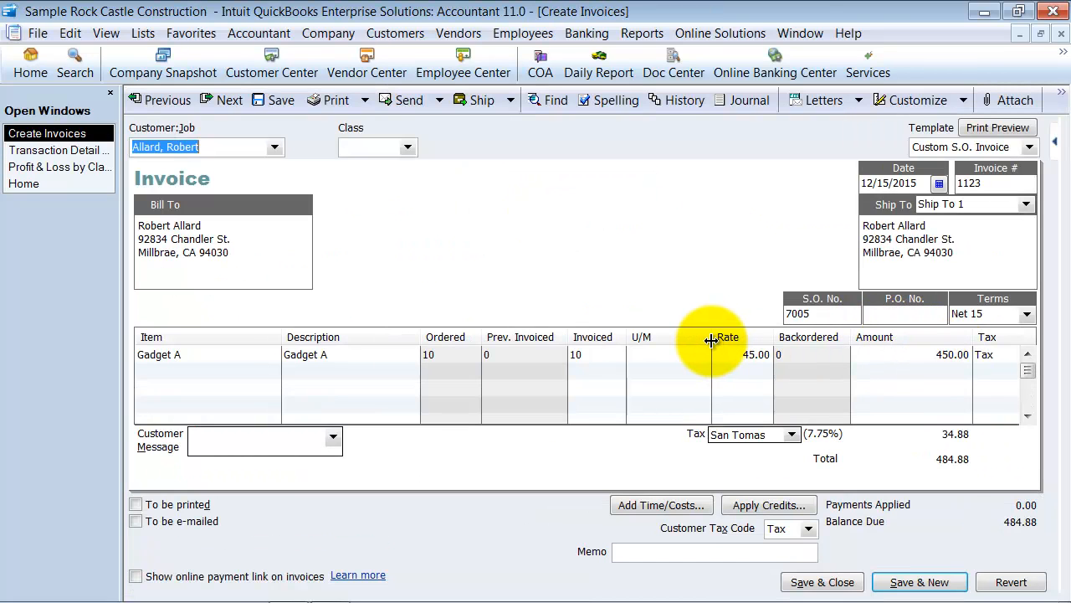
click(407, 148)
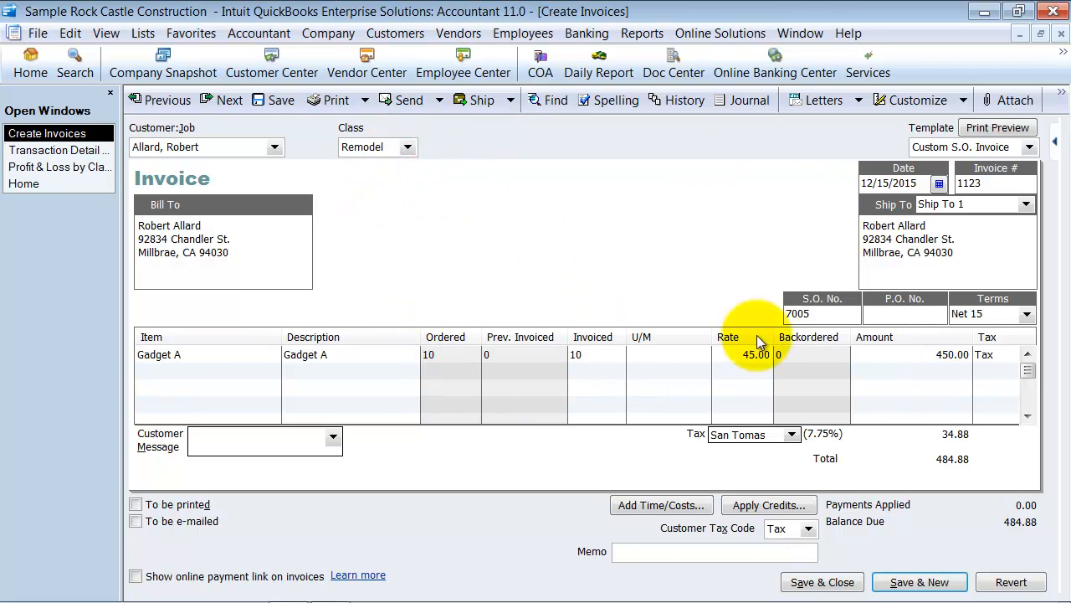
- Customize the Custom S.O. Invoice data layout so the Class column shows on screen but not in print
click(918, 101)
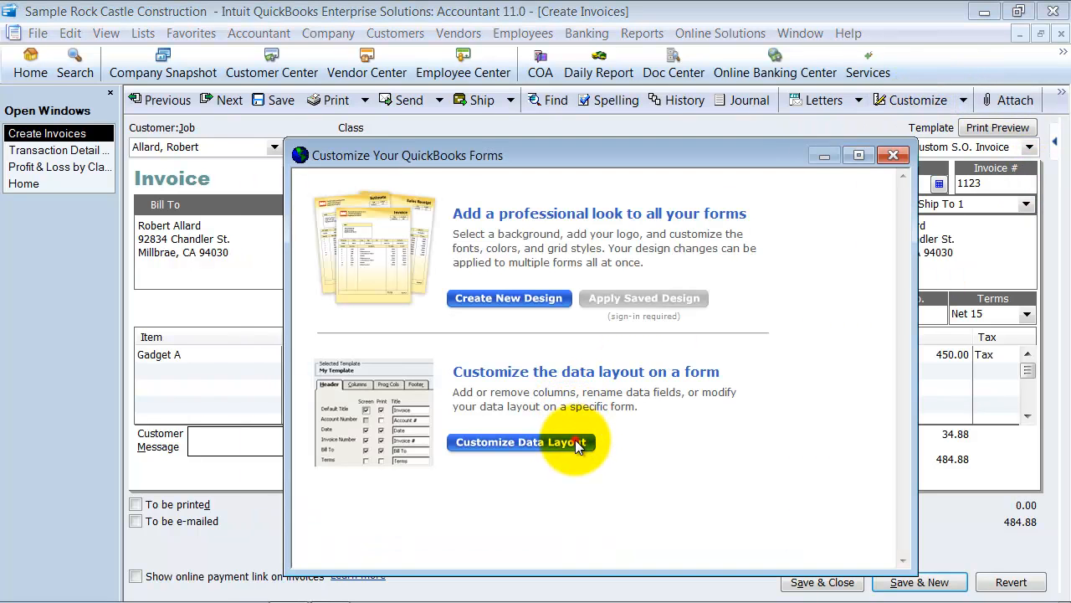
click(575, 439)
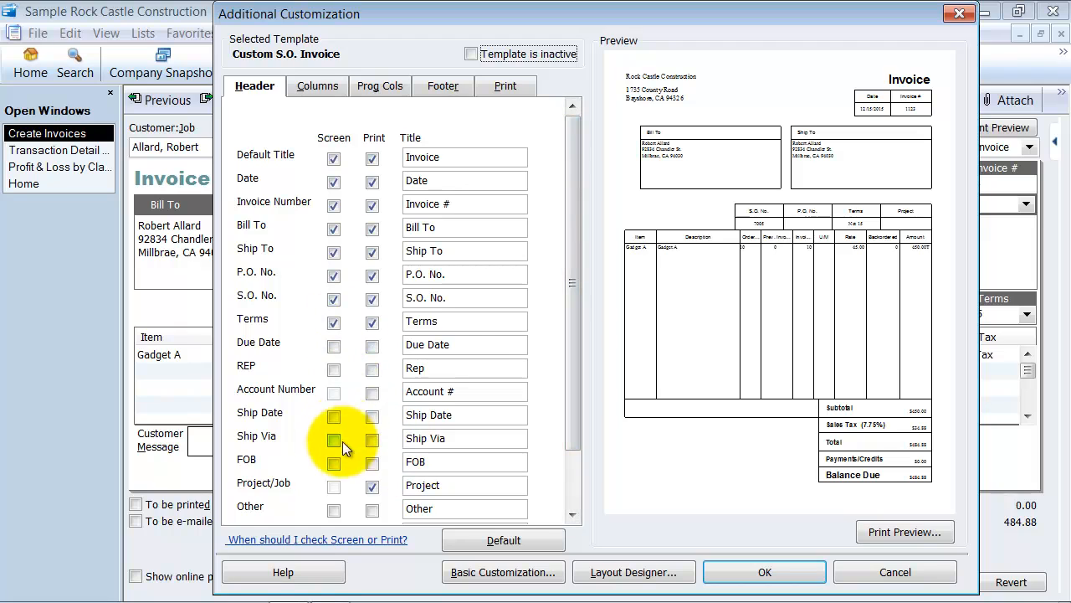
click(317, 87)
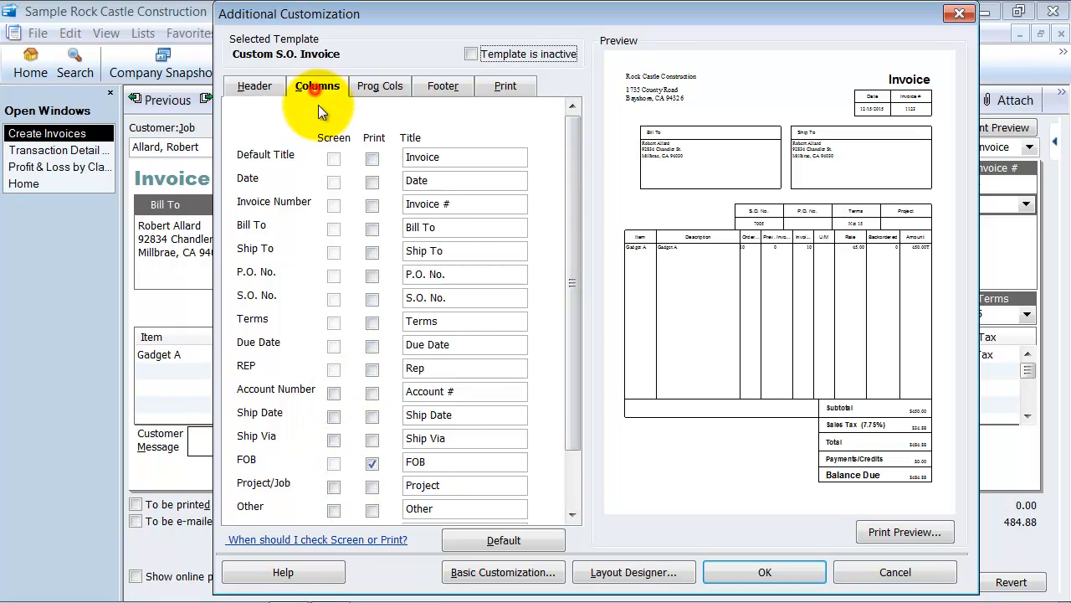
click(374, 335)
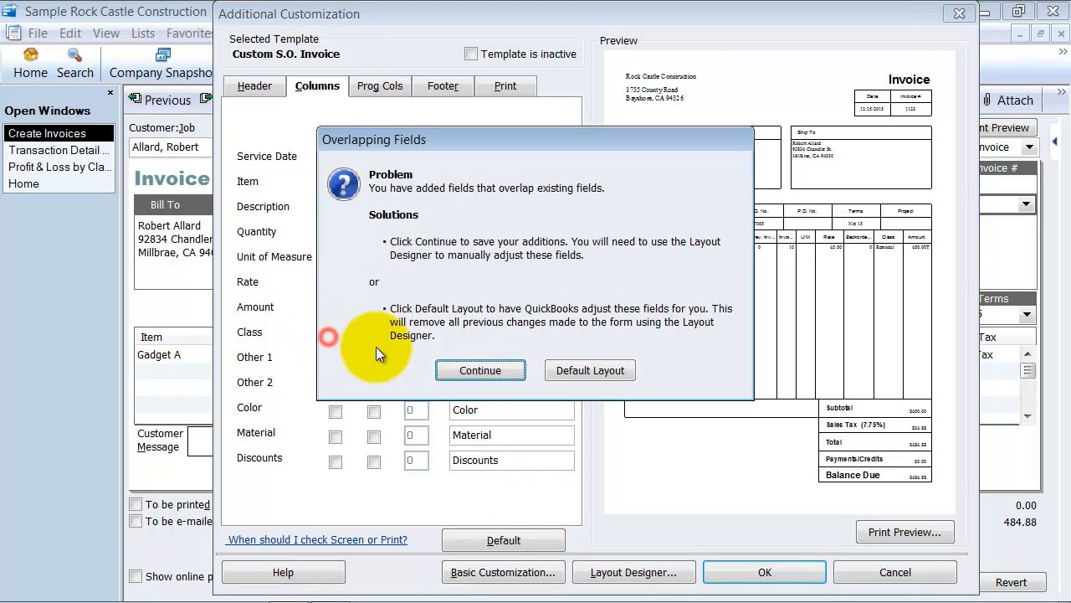
click(431, 368)
click(335, 336)
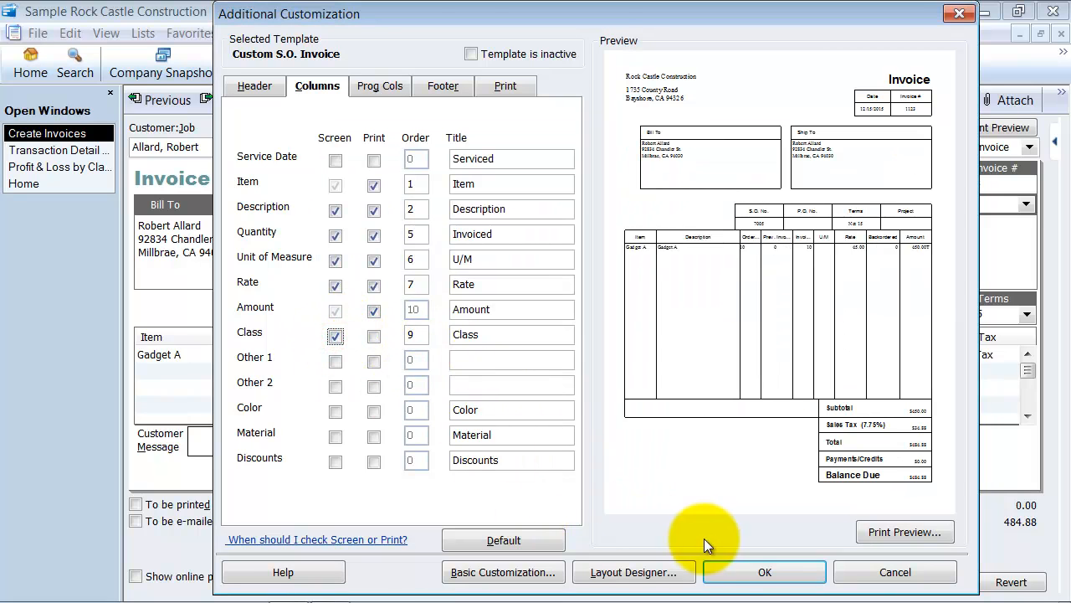
click(730, 570)
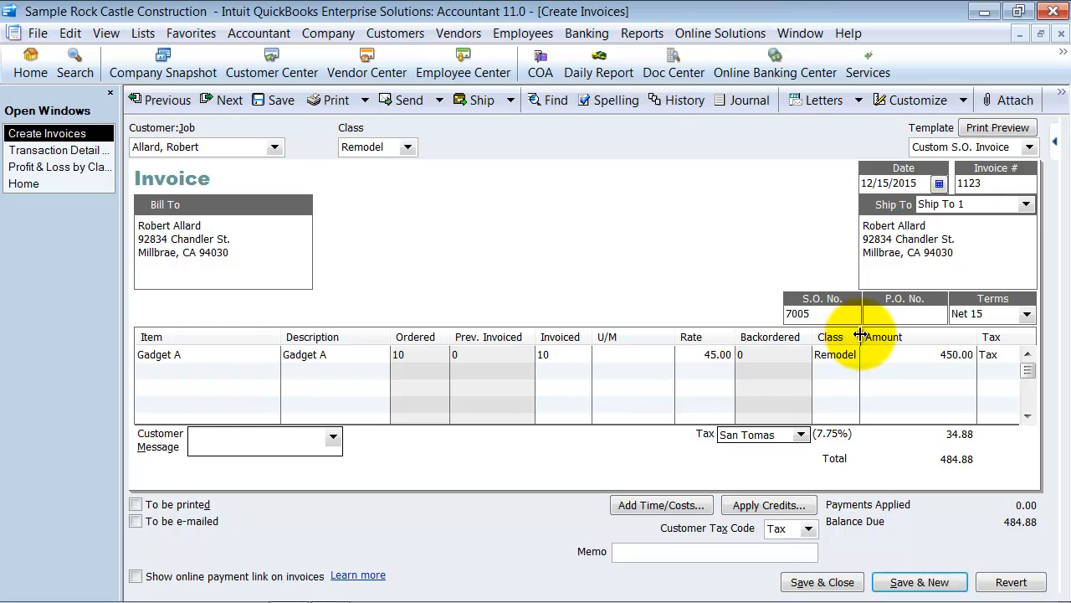
- Save and close the invoice with its changes recorded, and close the transaction detail and Profit & Loss by Class reports
click(825, 581)
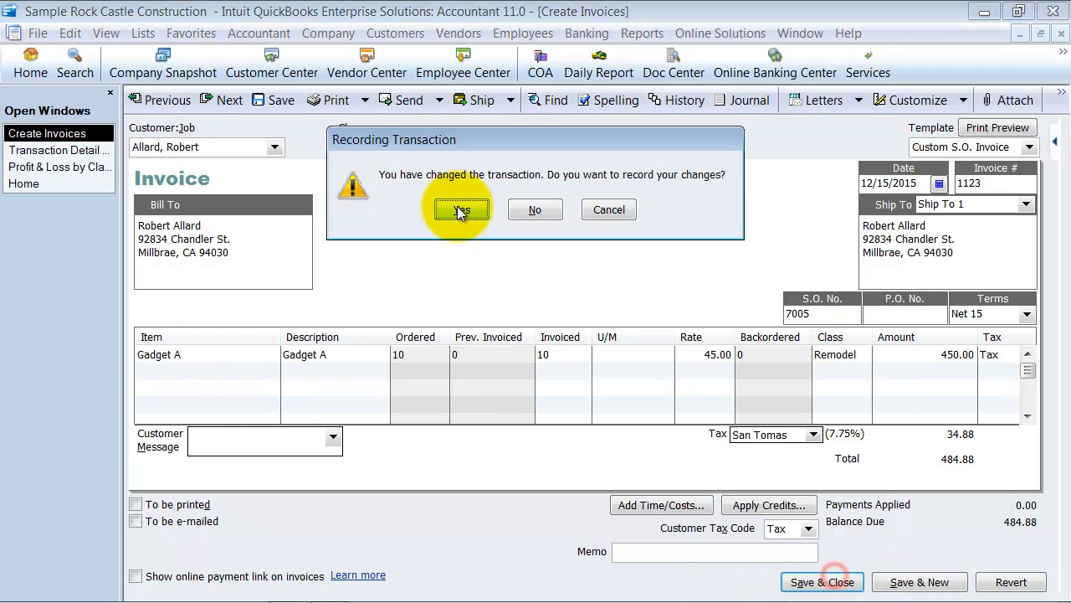
click(461, 211)
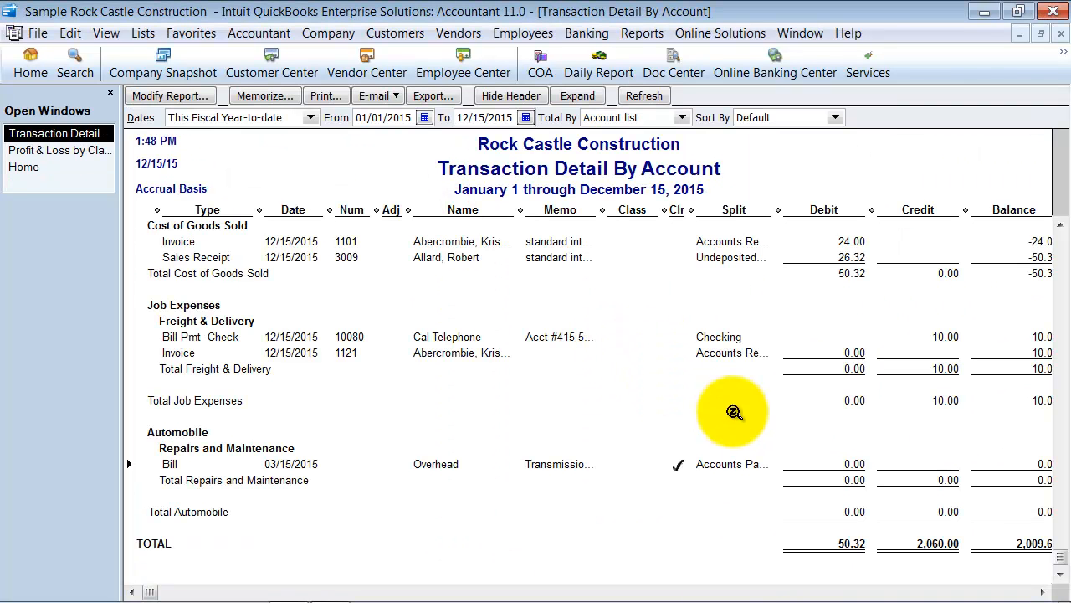
scroll(742, 359, up, 1)
click(1061, 34)
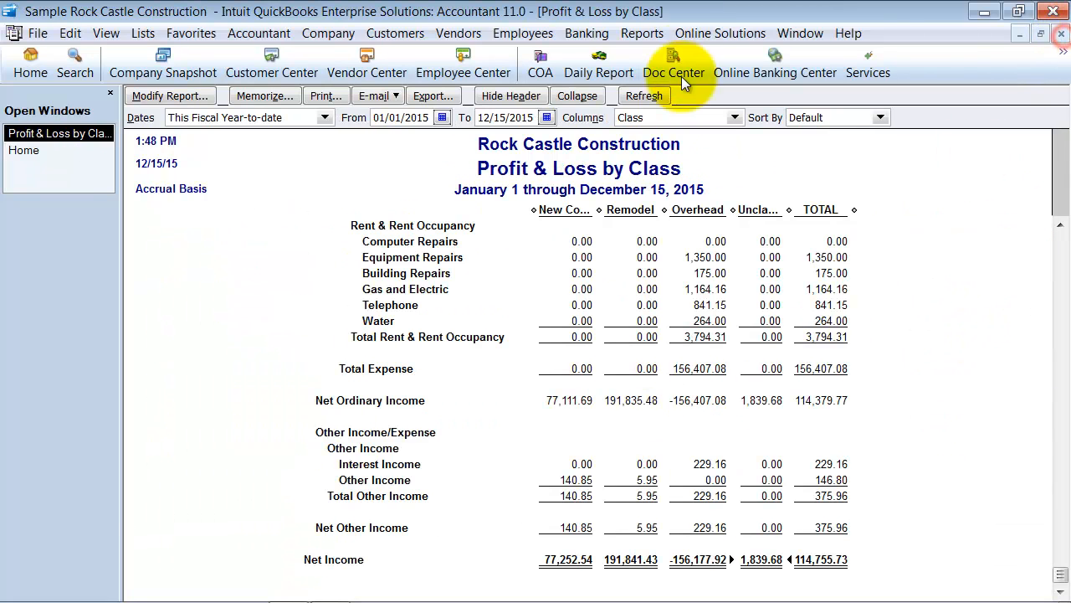
click(1062, 33)
- Open the Income & Expense Graph, view its pie chart for income and for expenses, and close the graph
click(619, 36)
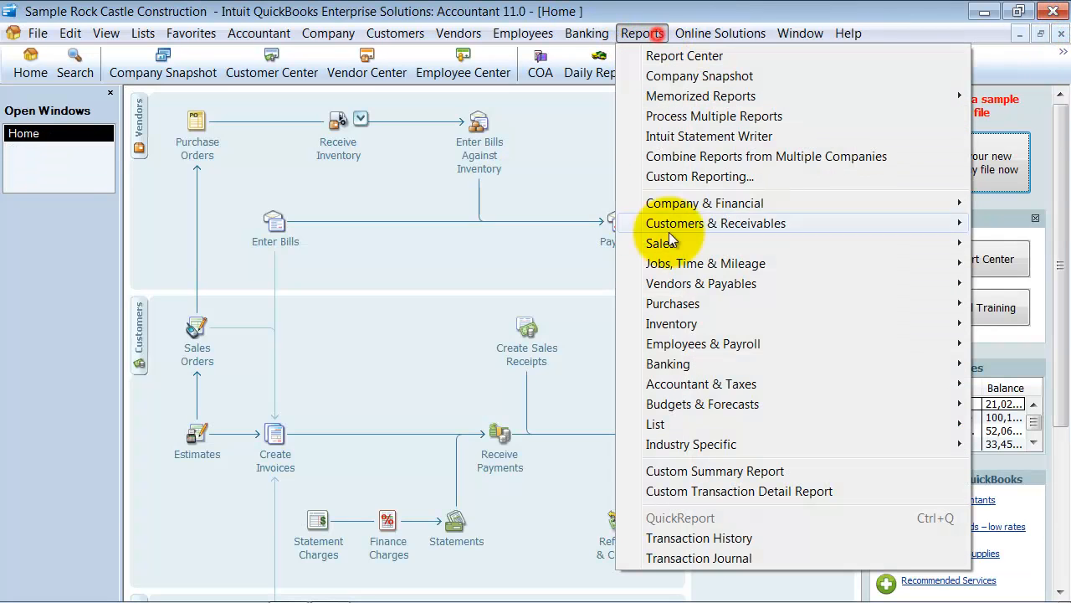
mouse_move(671, 208)
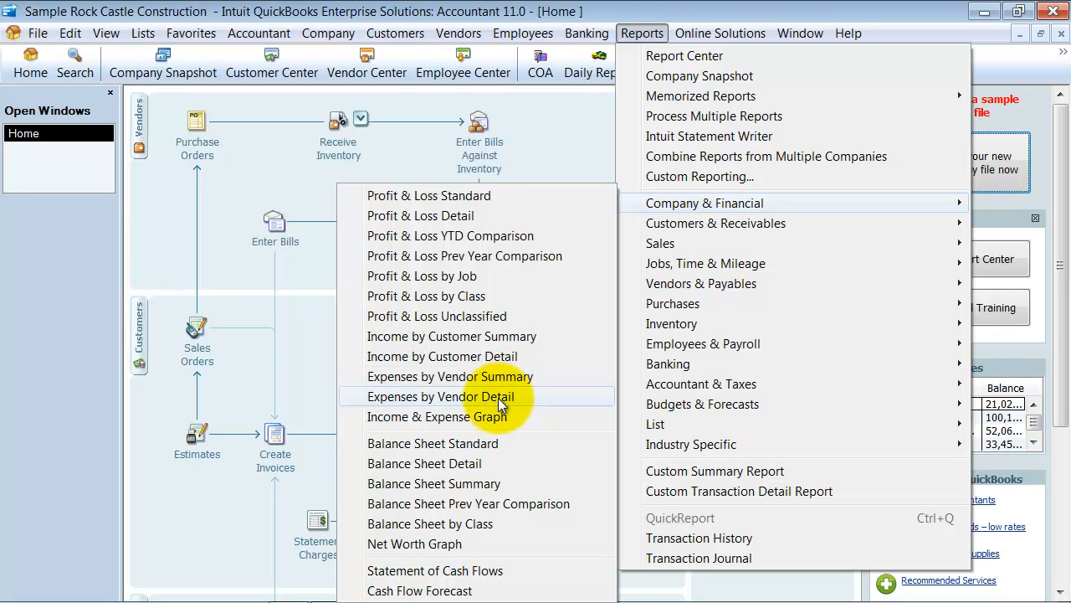
click(446, 514)
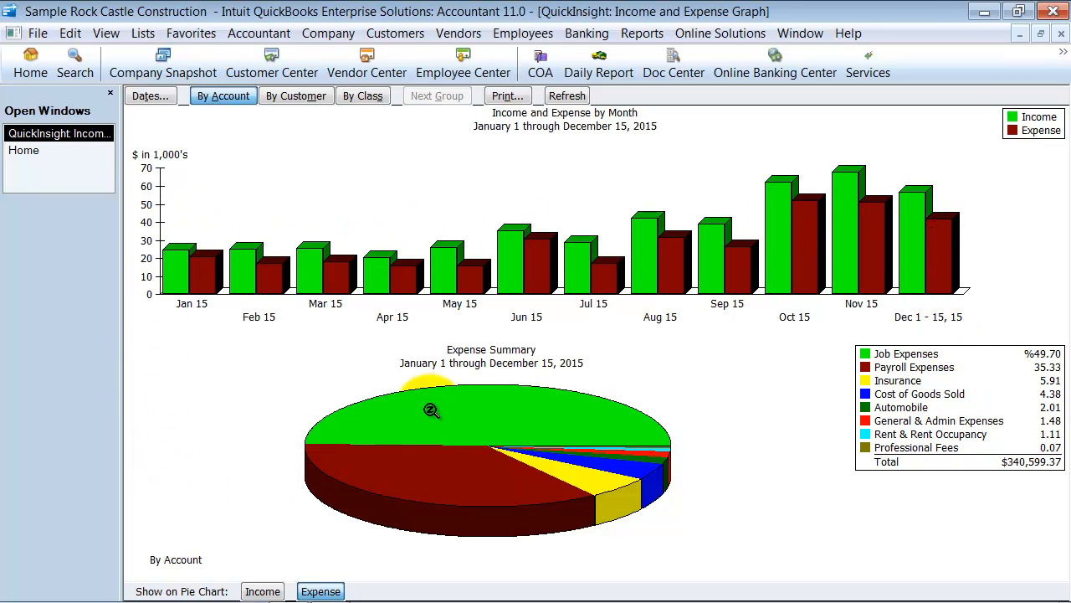
click(264, 590)
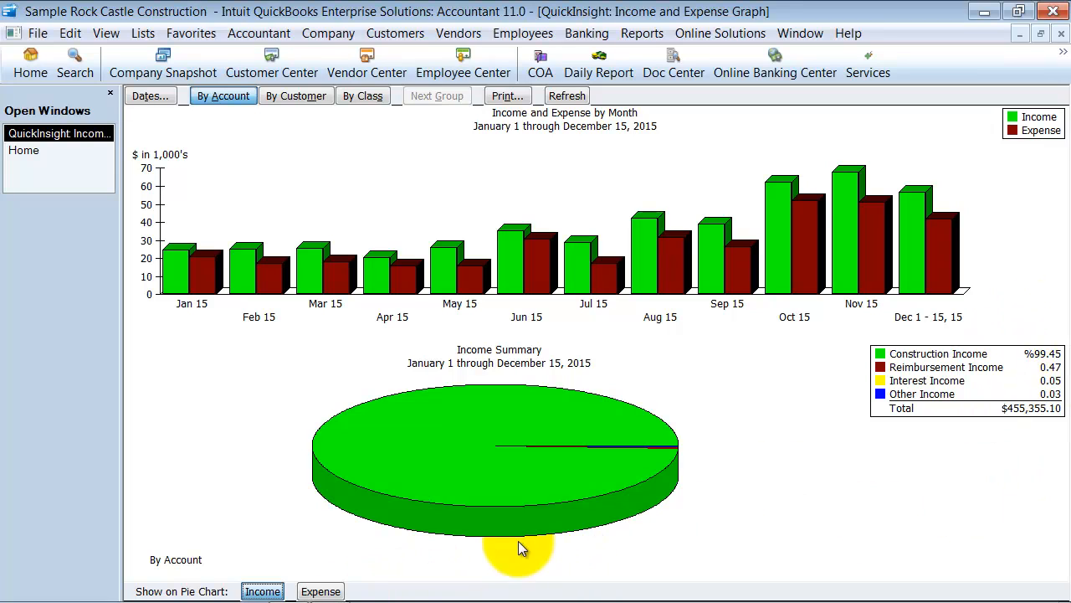
click(322, 590)
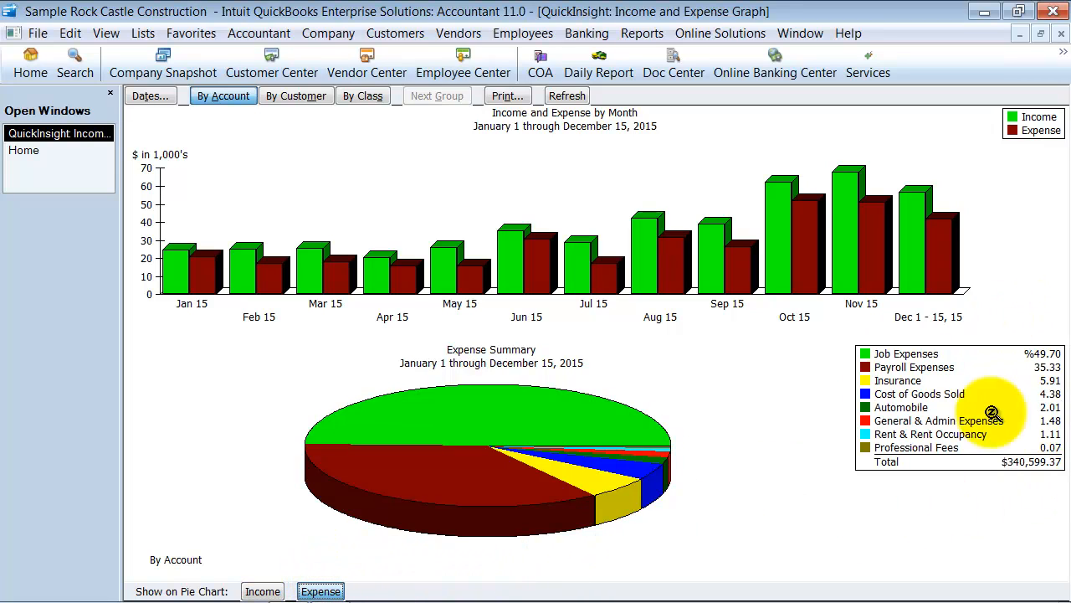
click(1061, 33)
- Open the Balance Sheet by Class report and narrow all class columns to the same width
click(642, 33)
click(705, 202)
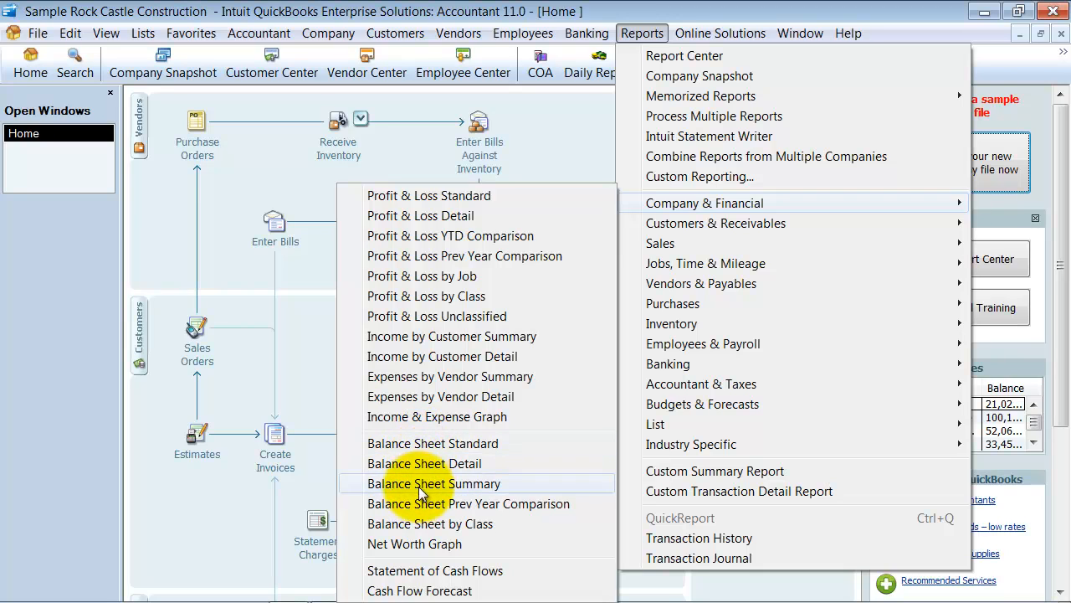
click(461, 525)
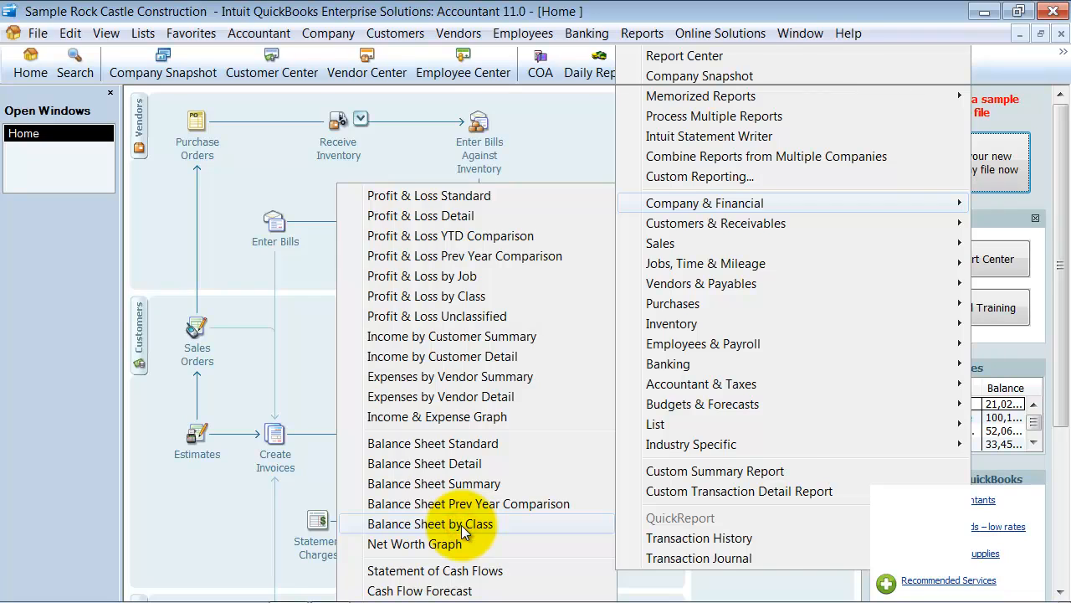
click(614, 372)
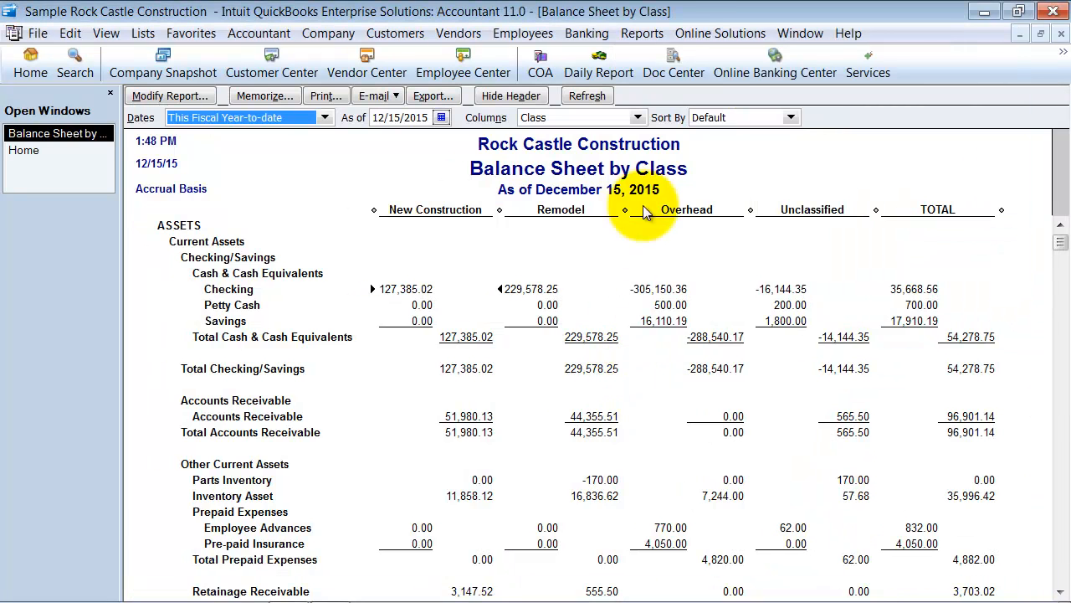
drag(495, 210, 383, 205)
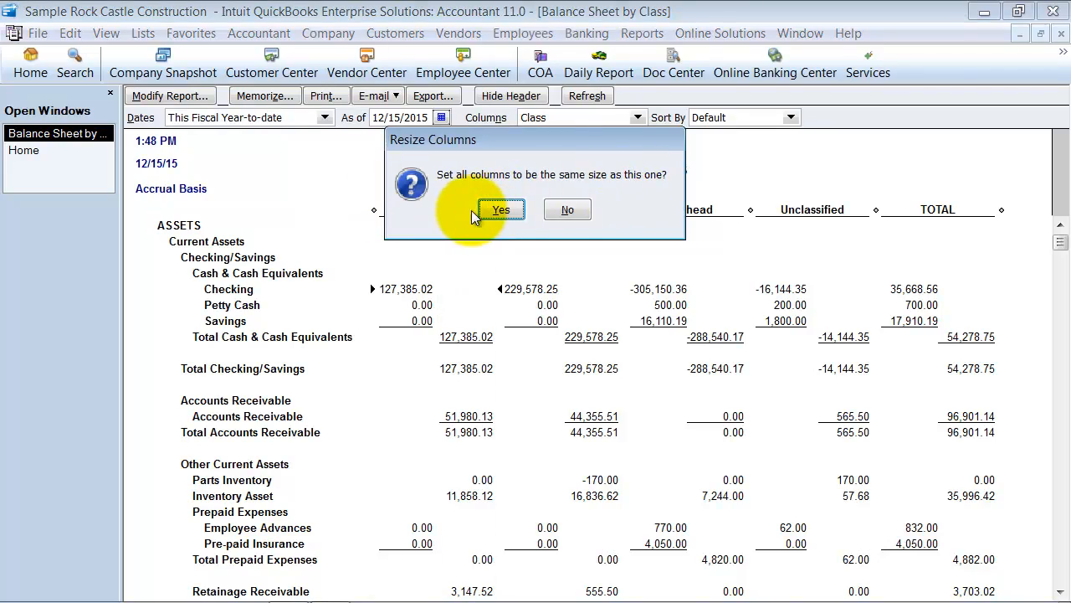
click(497, 208)
- Review the balance sheet's class columns down to total liabilities and equity, and close the report
scroll(735, 356, down, 15)
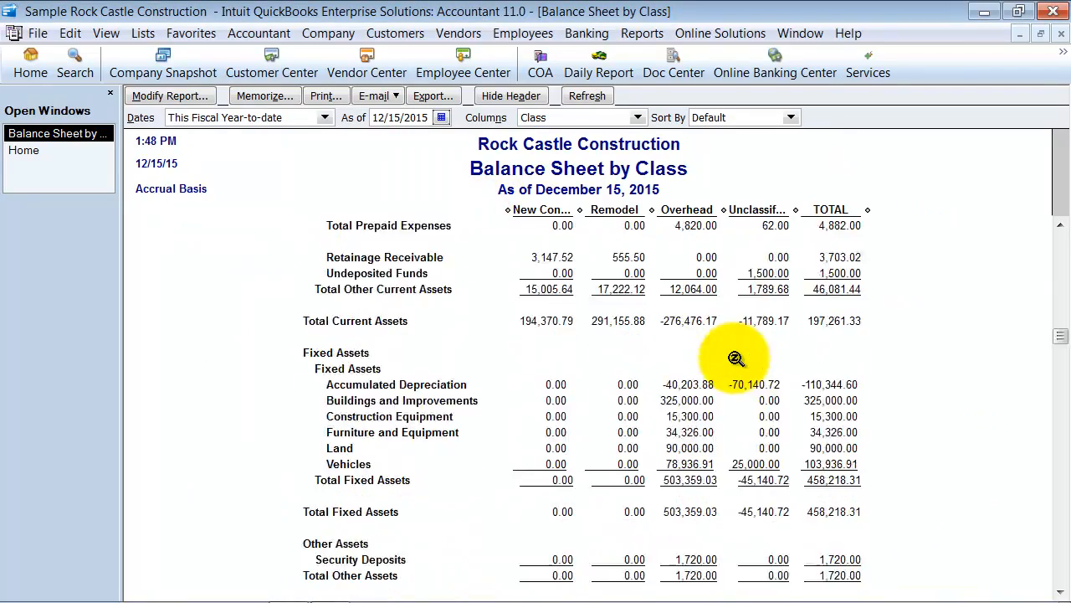
scroll(732, 361, down, 10)
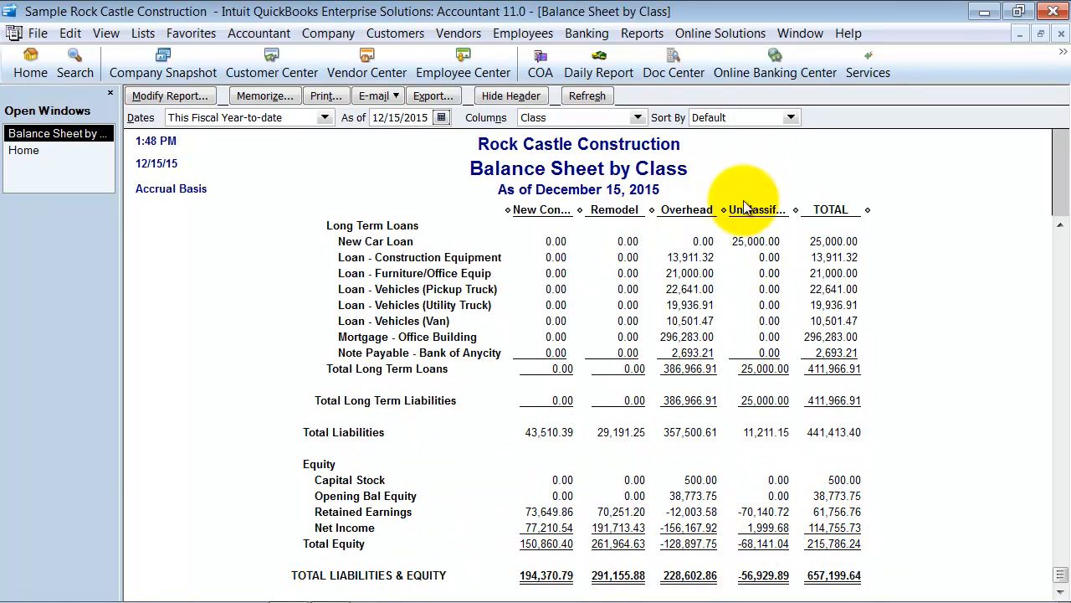
click(1061, 34)
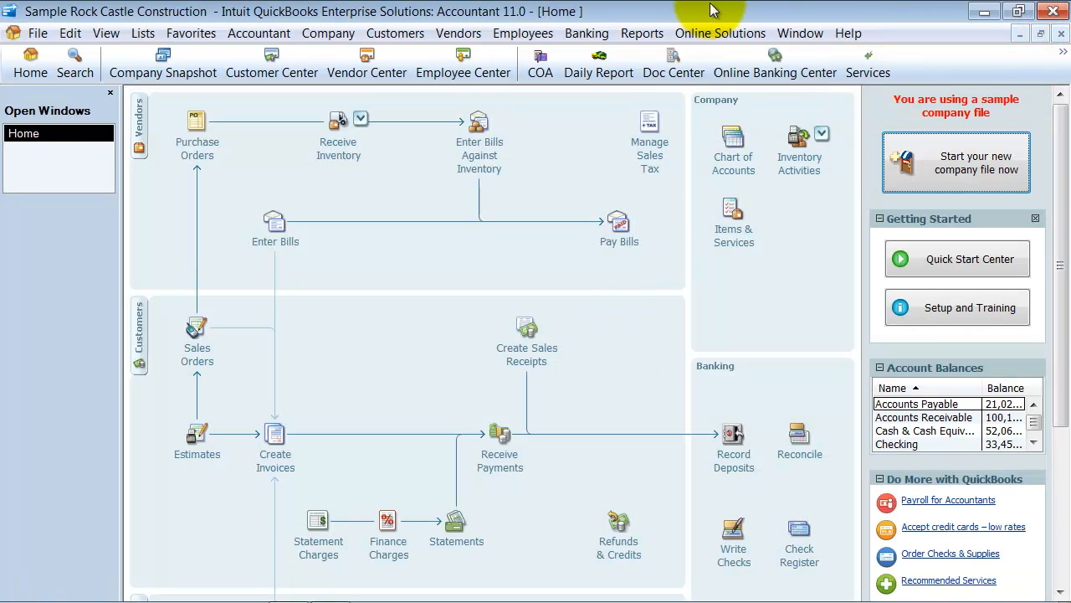
- Open the Net Worth Graph to view assets, liabilities and net worth by month, and close it
click(642, 37)
click(676, 203)
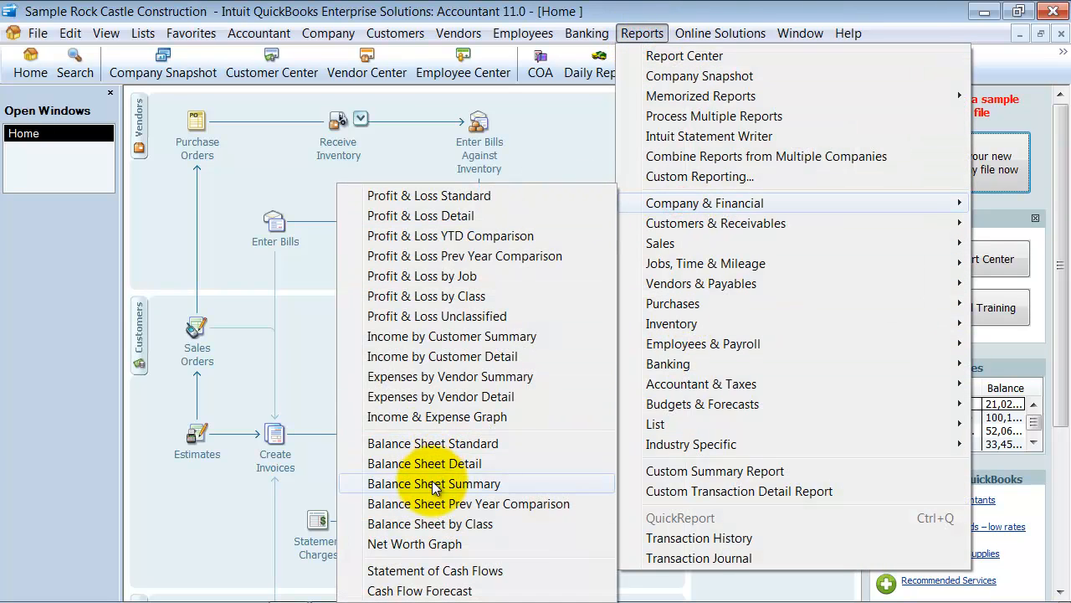
click(420, 544)
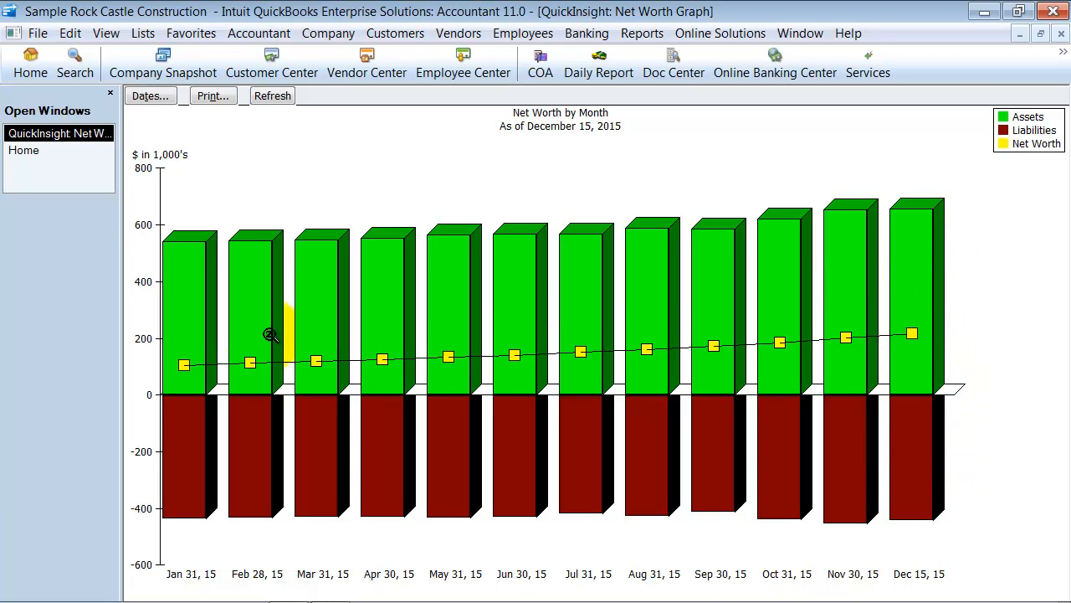
click(1062, 34)
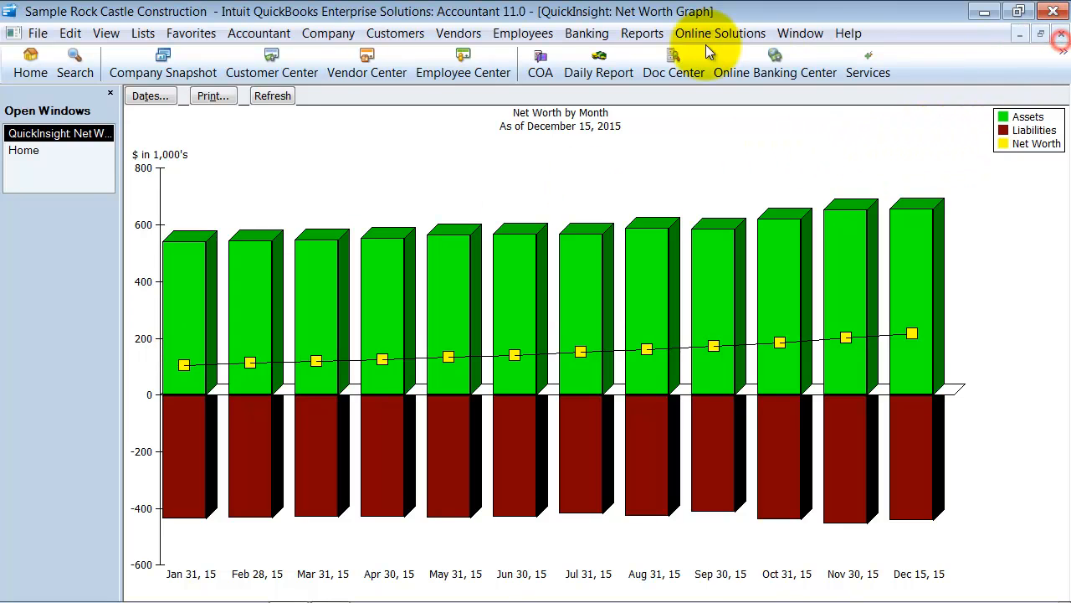
- Open Classify Cash in the Reports & Graphs company preferences and examine which accounts are assigned to operating, investing and financing
click(641, 34)
mouse_move(729, 206)
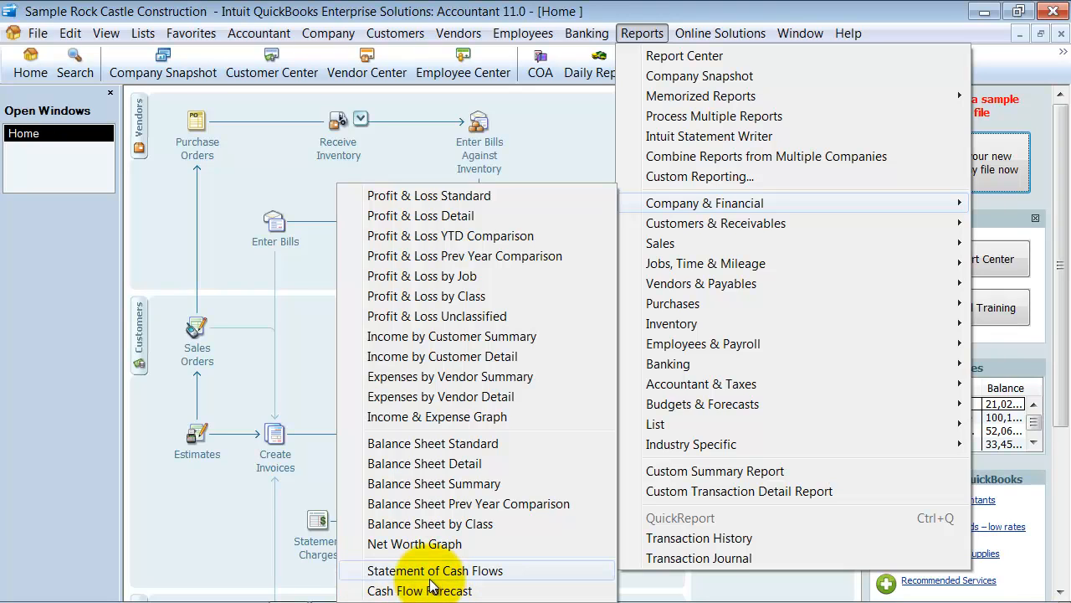
mouse_move(70, 33)
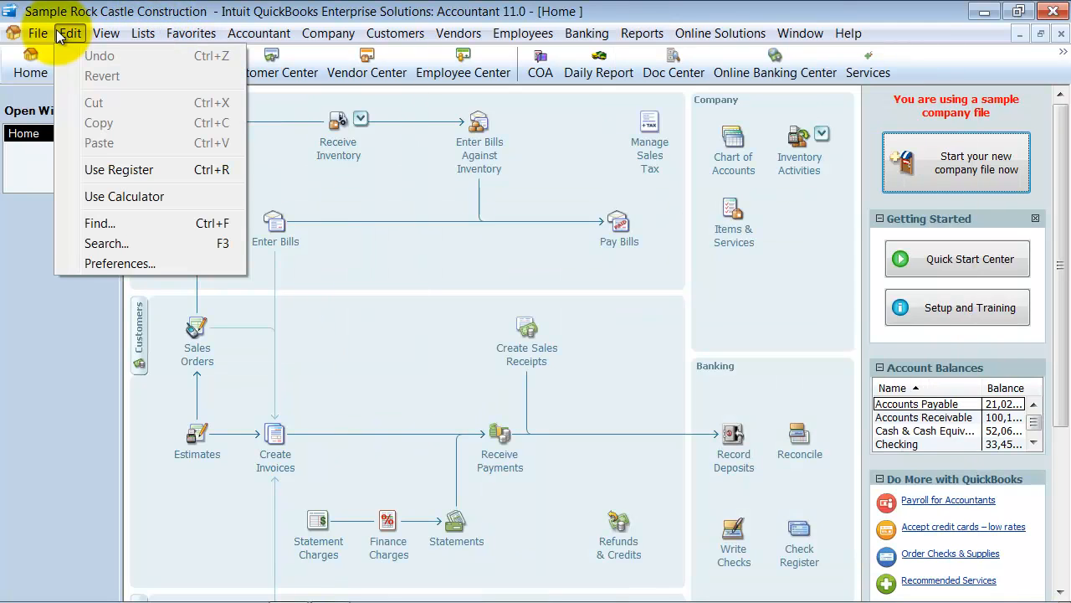
click(126, 271)
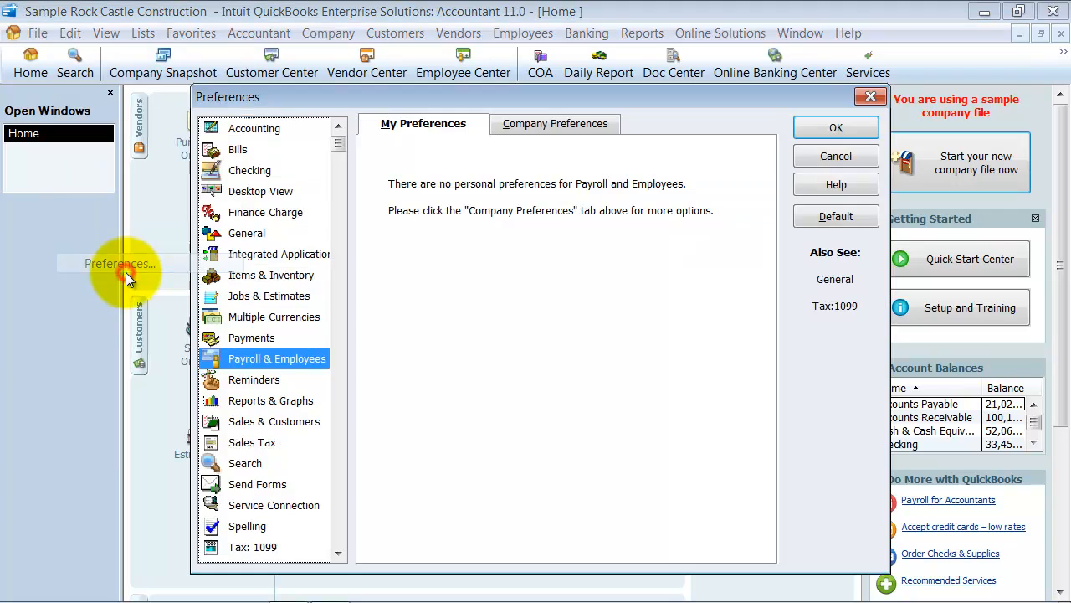
click(261, 400)
click(515, 123)
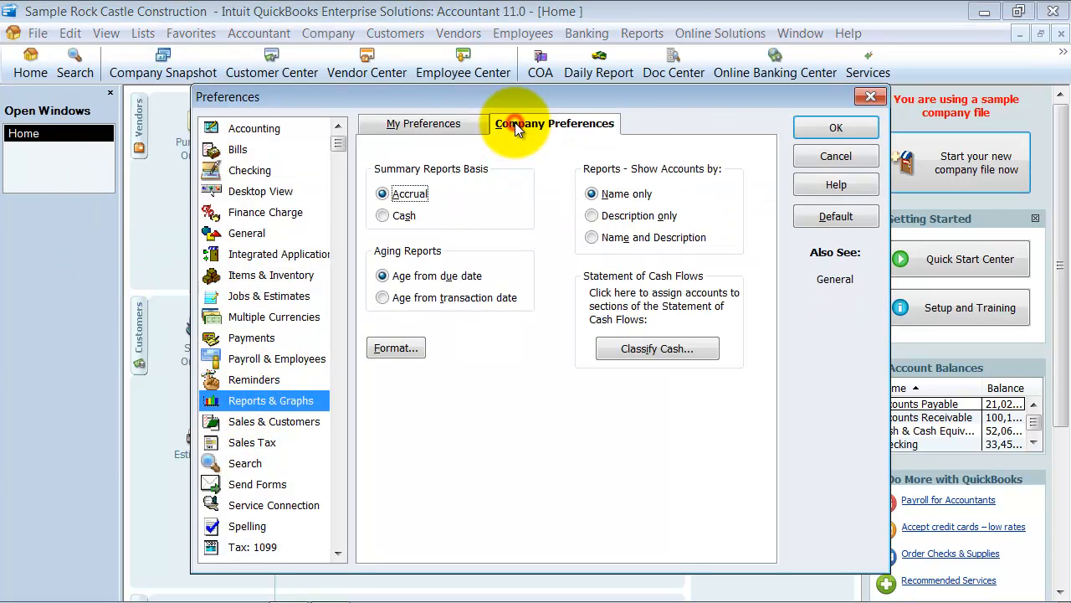
click(656, 350)
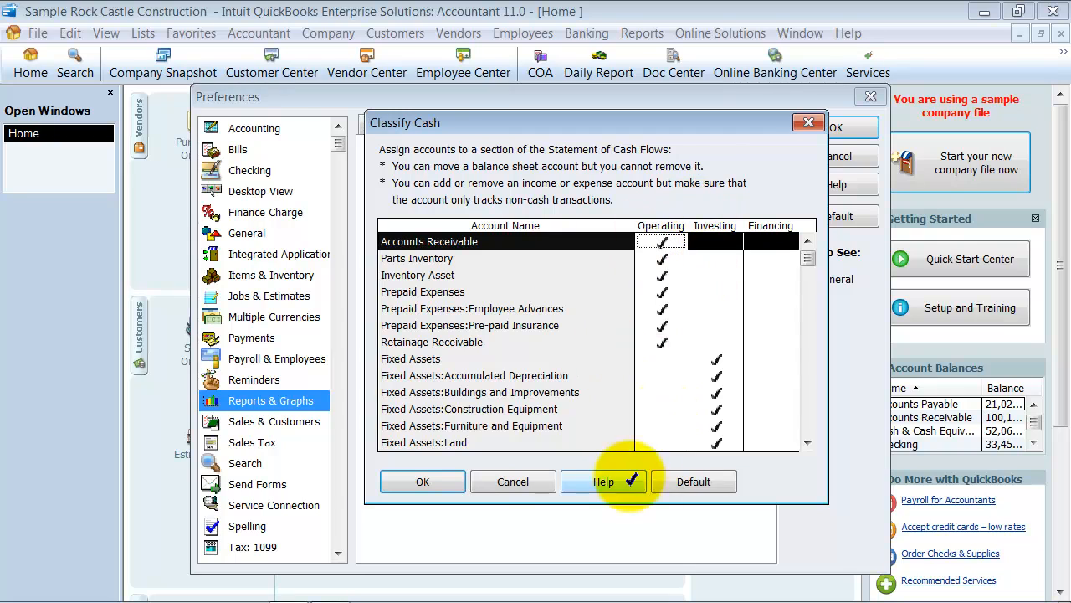
scroll(658, 407, down, 3)
scroll(661, 407, down, 10)
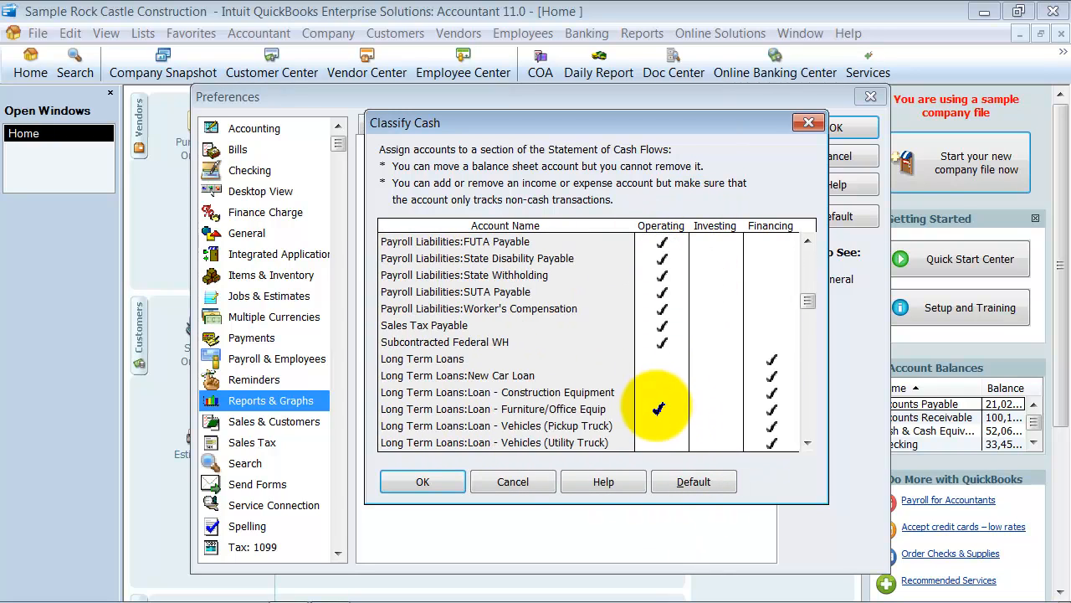
scroll(662, 408, down, 2)
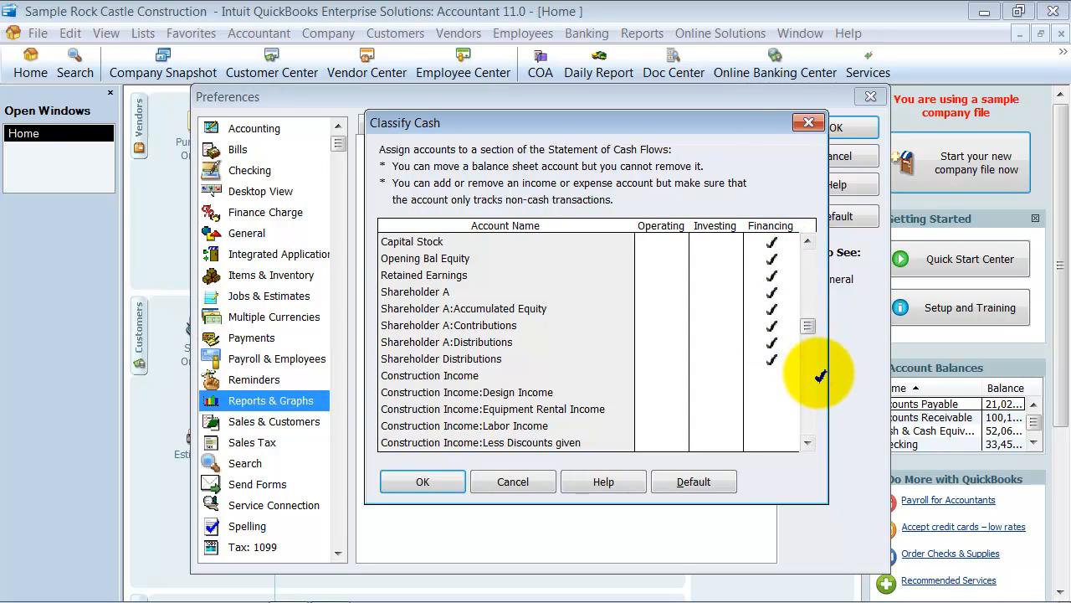
scroll(717, 282, up, 12)
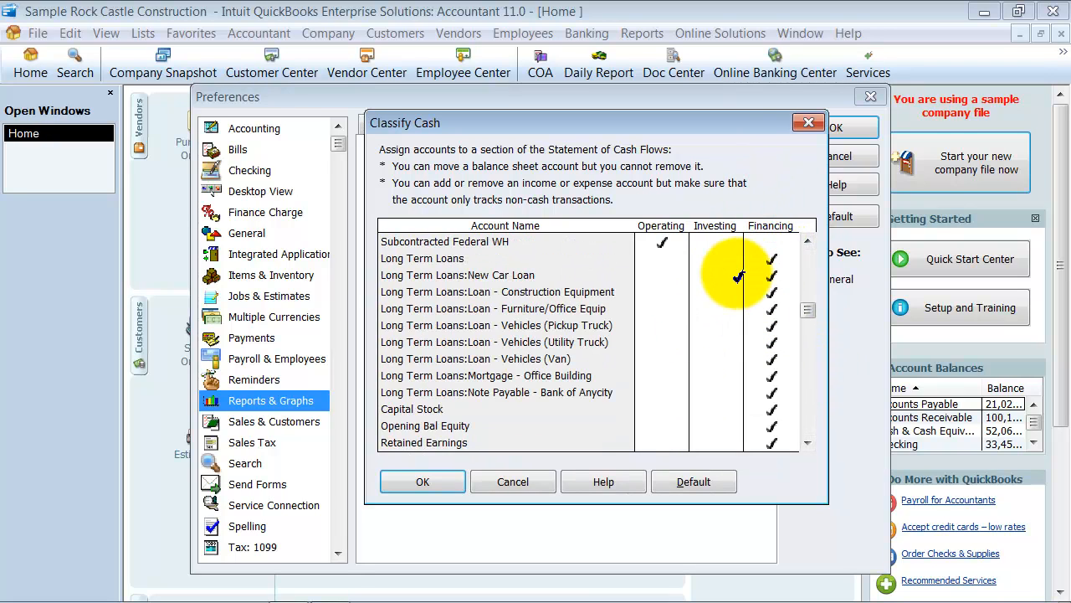
scroll(736, 273, up, 4)
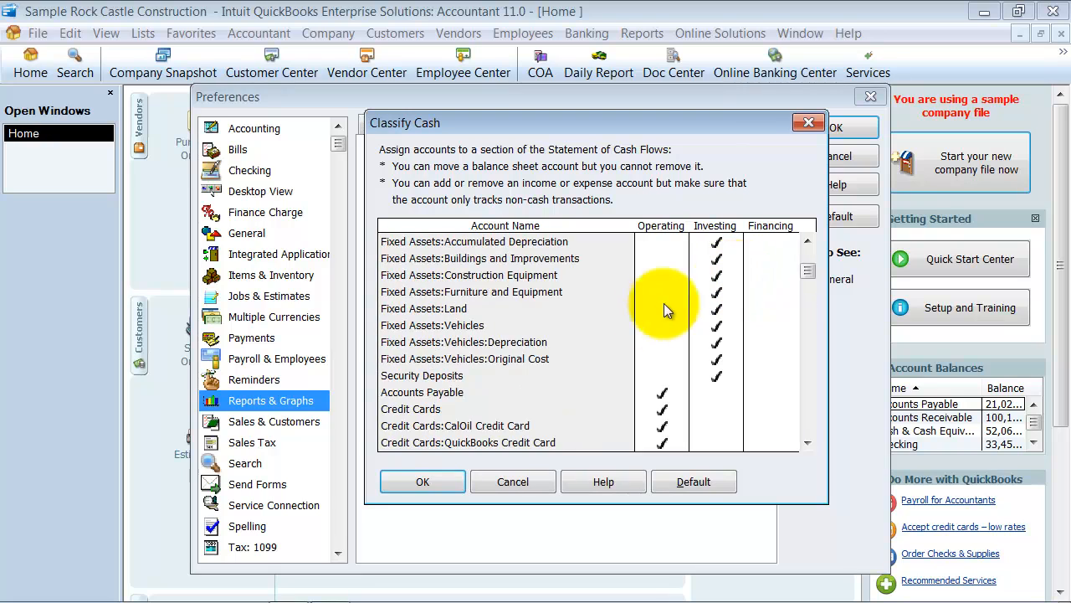
- Accept the cash flow account classifications and close the preferences
click(425, 482)
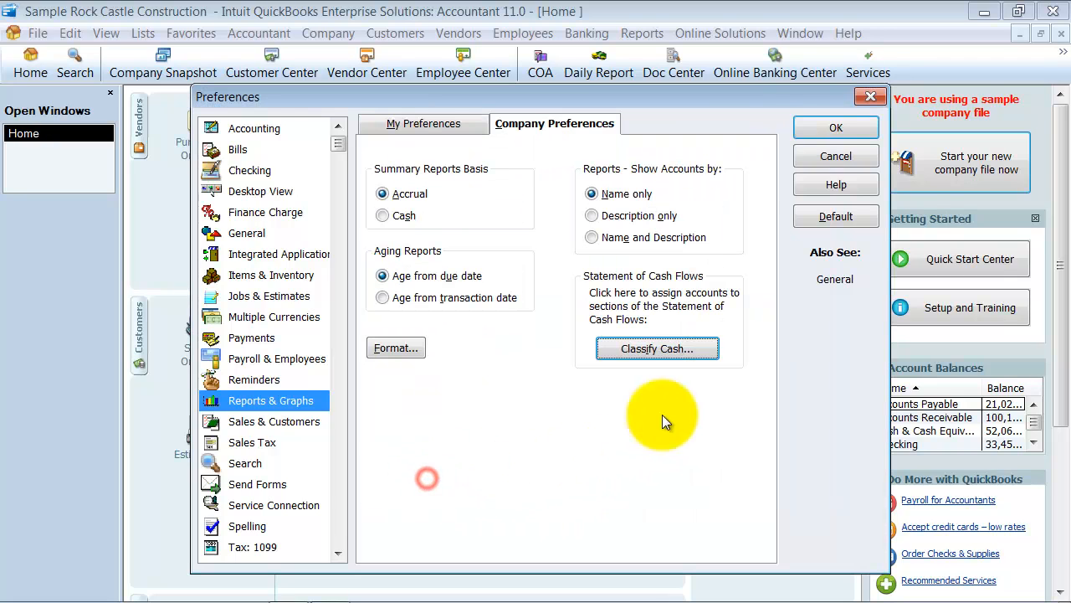
click(834, 126)
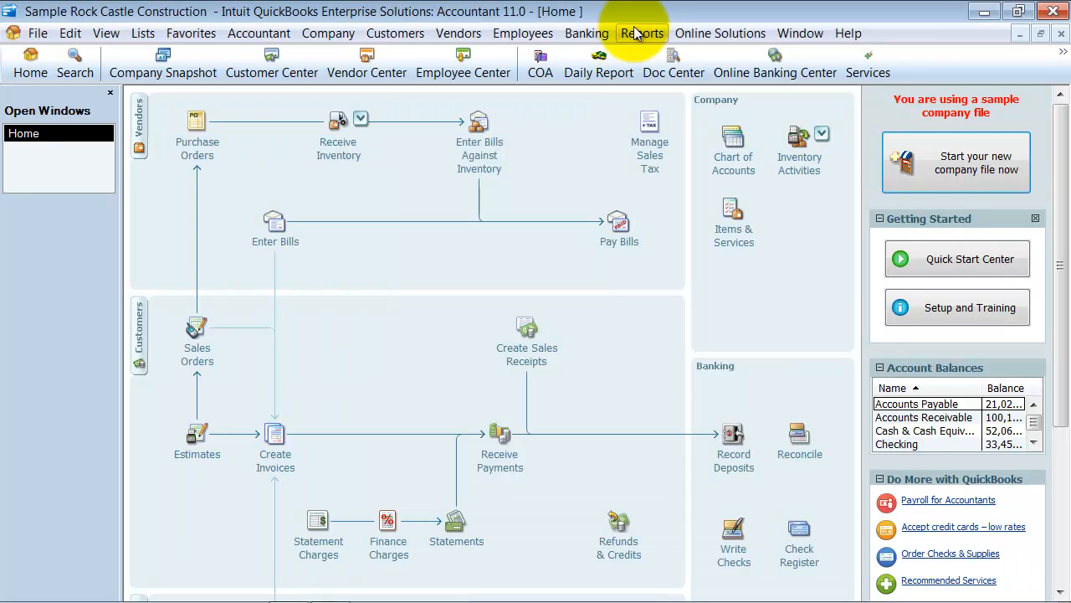
- Locate the Cash Flow Forecast among the company financial reports and the forecast and Cash Flow Projector commands among the planning and budgeting tools
click(642, 33)
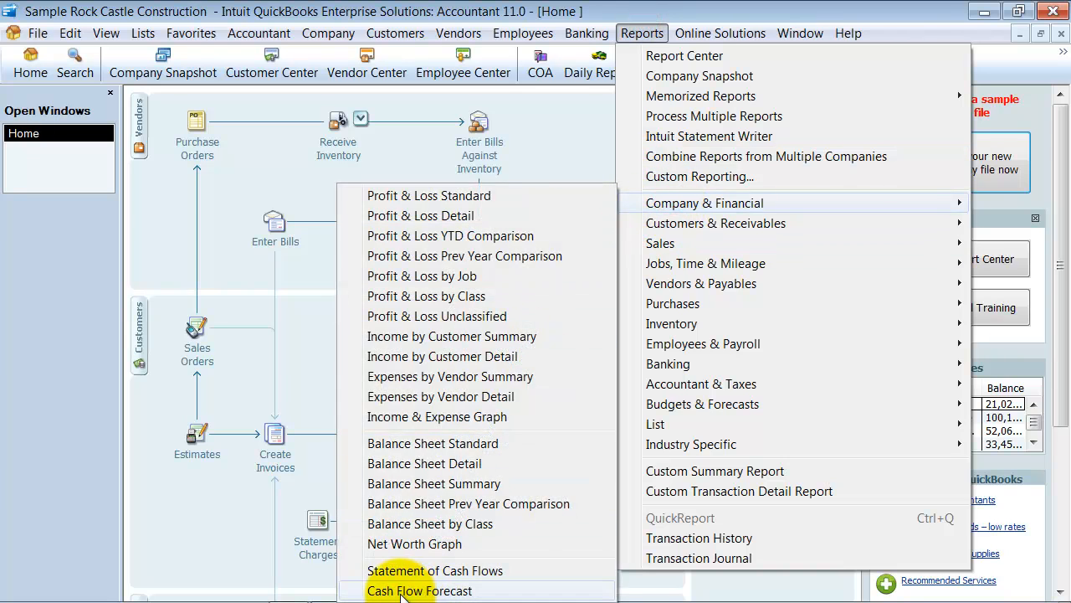
mouse_move(399, 31)
mouse_move(311, 30)
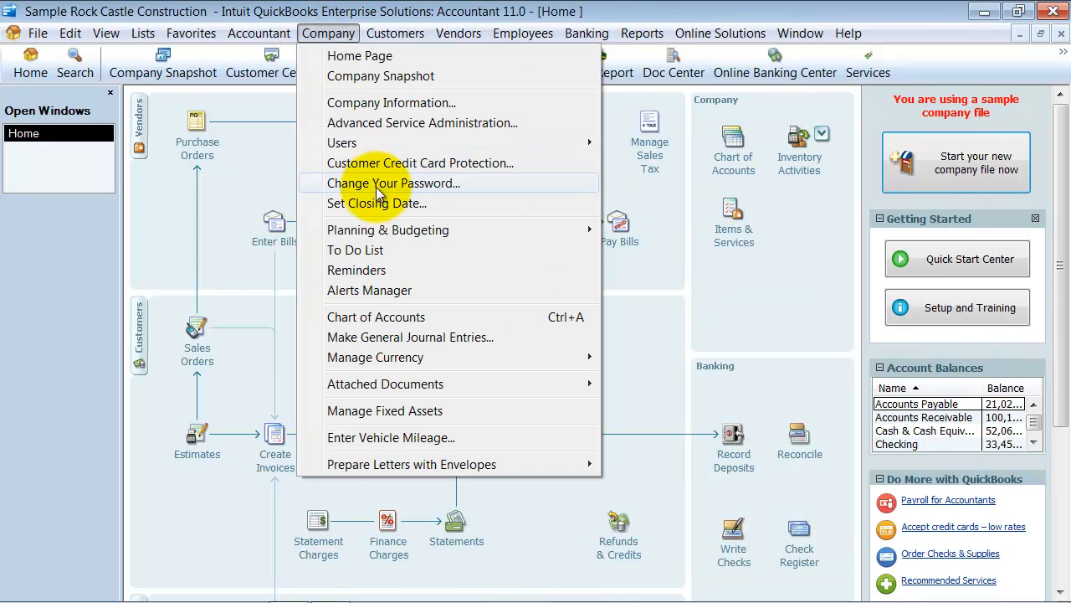
mouse_move(604, 237)
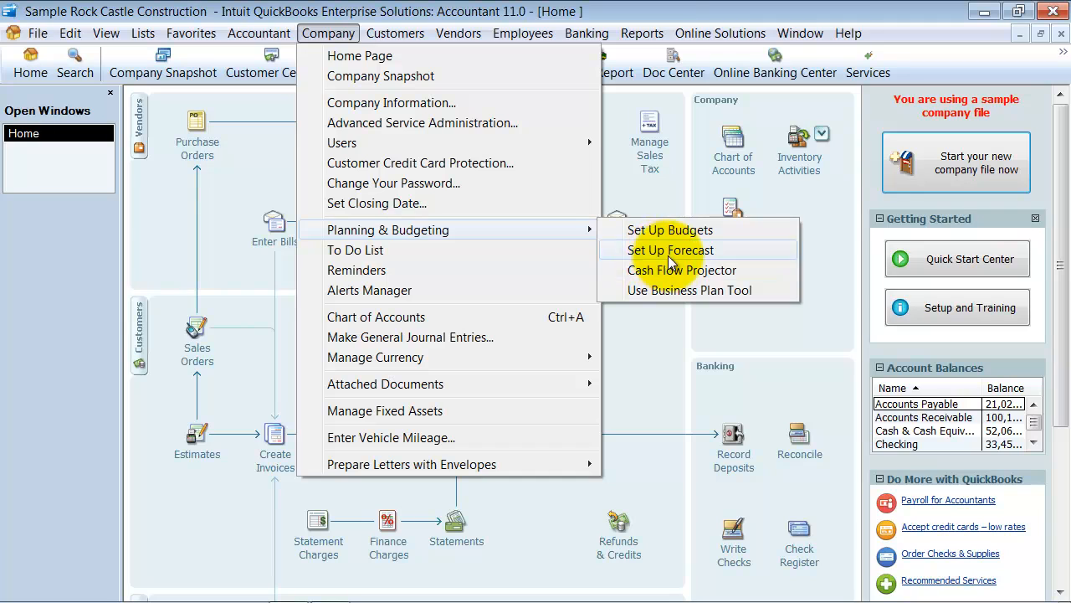
click(664, 324)
- Bring up the list of available Company & Financial reports
click(642, 32)
mouse_move(721, 33)
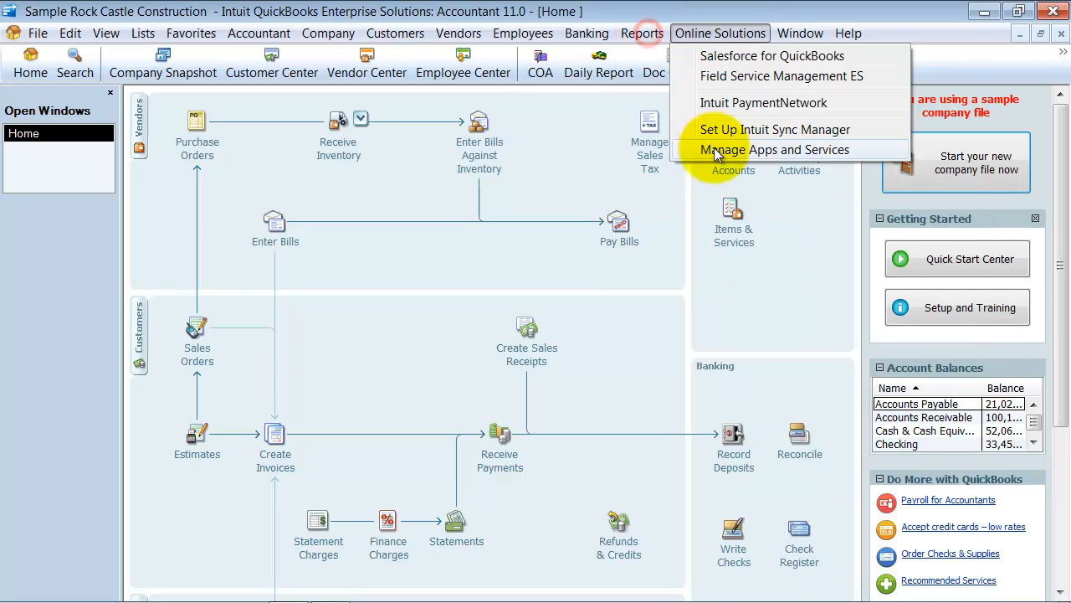
mouse_move(642, 32)
mouse_move(662, 205)
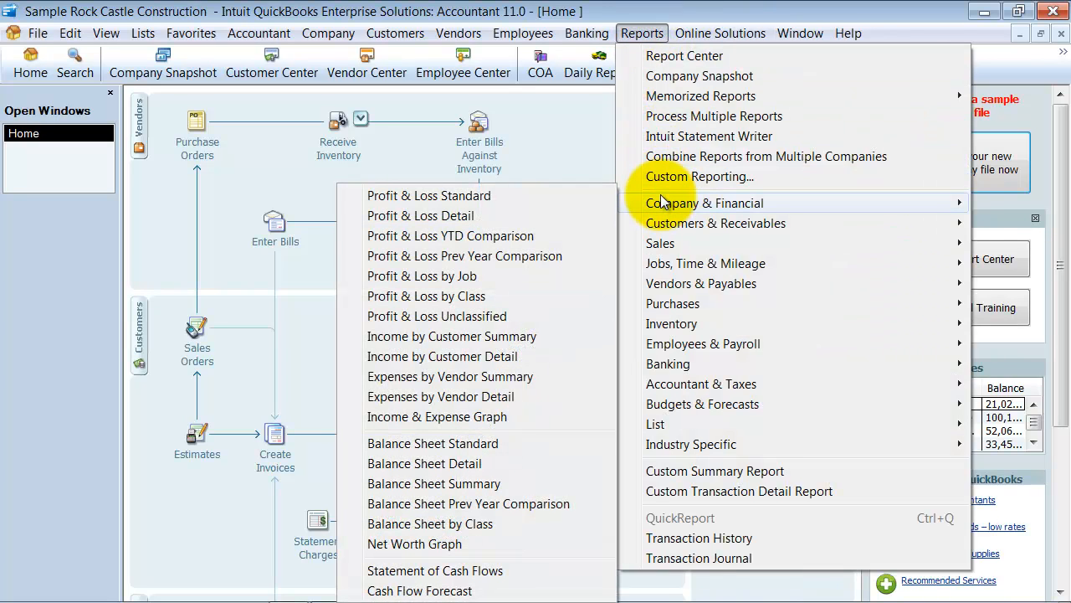